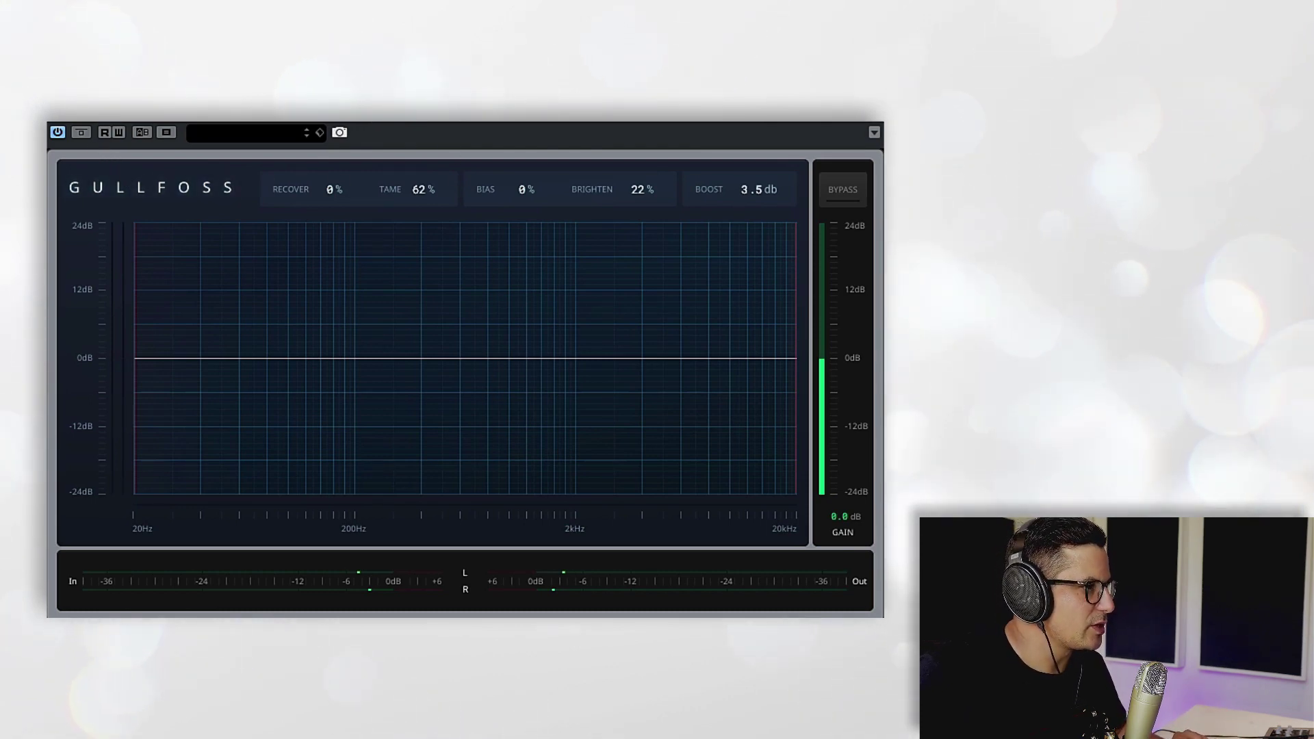
A/B Gullfoss by bypassing and re-enabling it twice, leaving the processing active.
{"action": "left_click", "coordinate": [82, 132]}
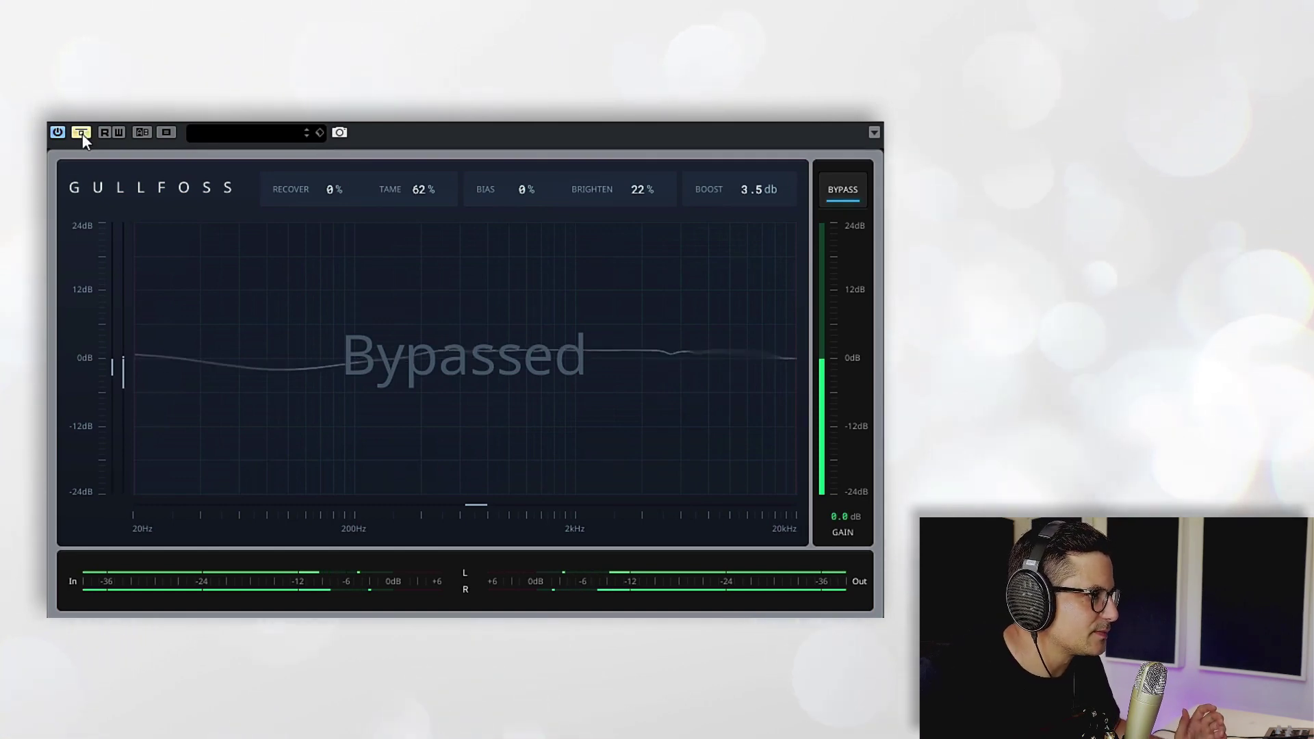
{"action": "left_click", "coordinate": [81, 132]}
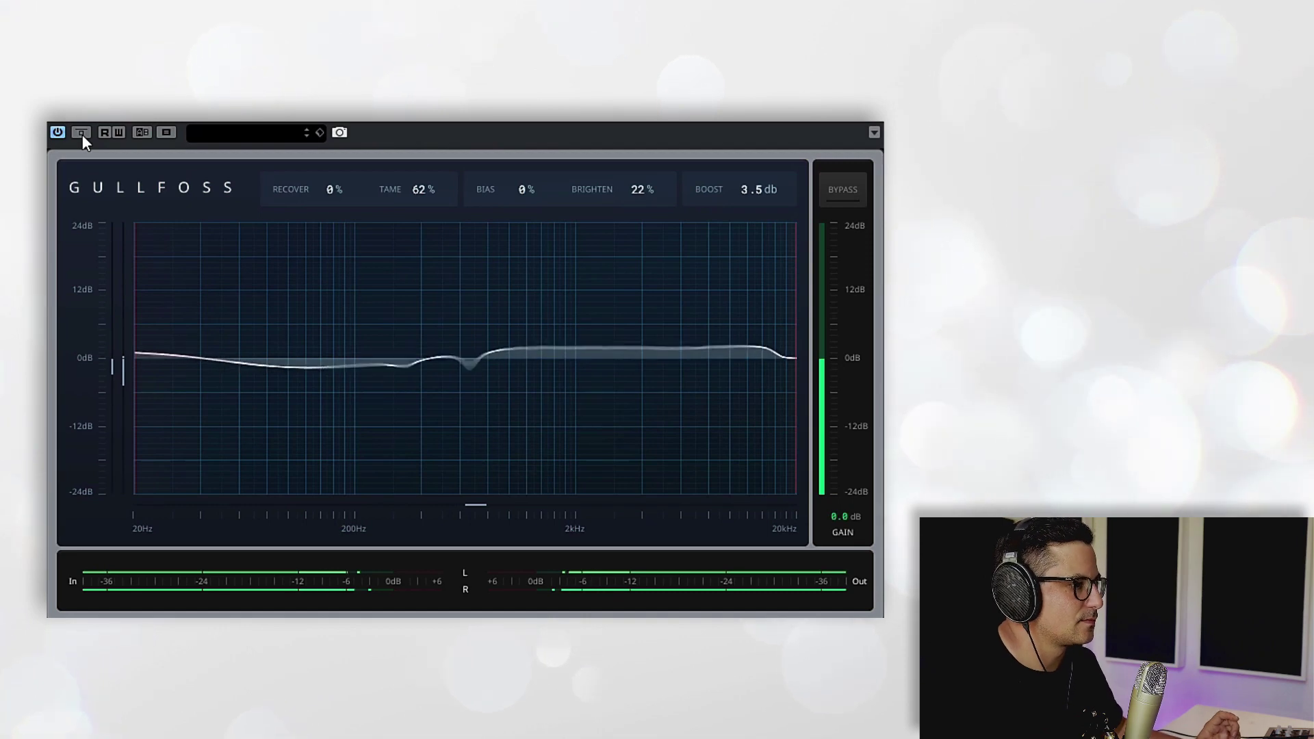
{"action": "left_click", "coordinate": [82, 133]}
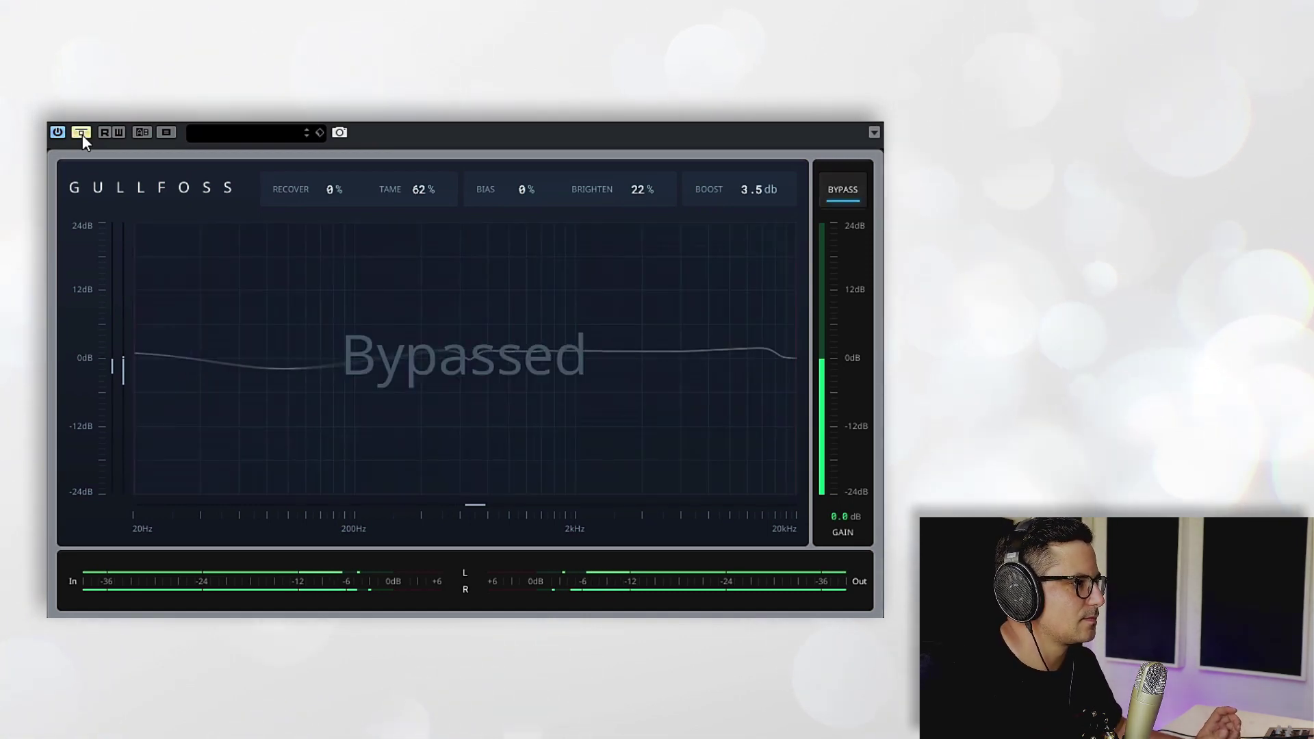
{"action": "left_click", "coordinate": [81, 133]}
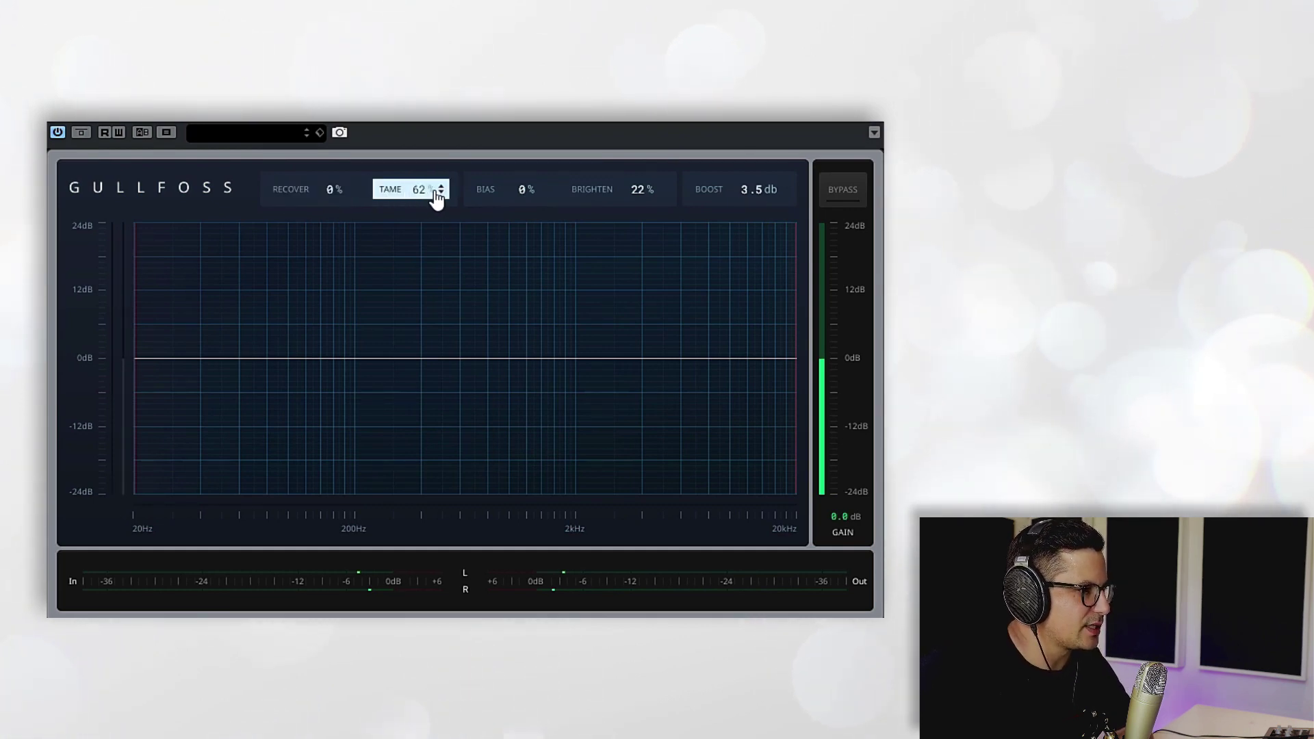
Zero Brighten, set Boost to 0.0 dB and Tame to 0%, then lift Recover to 129%.
{"action": "scroll", "coordinate": [630, 203], "scroll_direction": "down", "scroll_amount": 7}
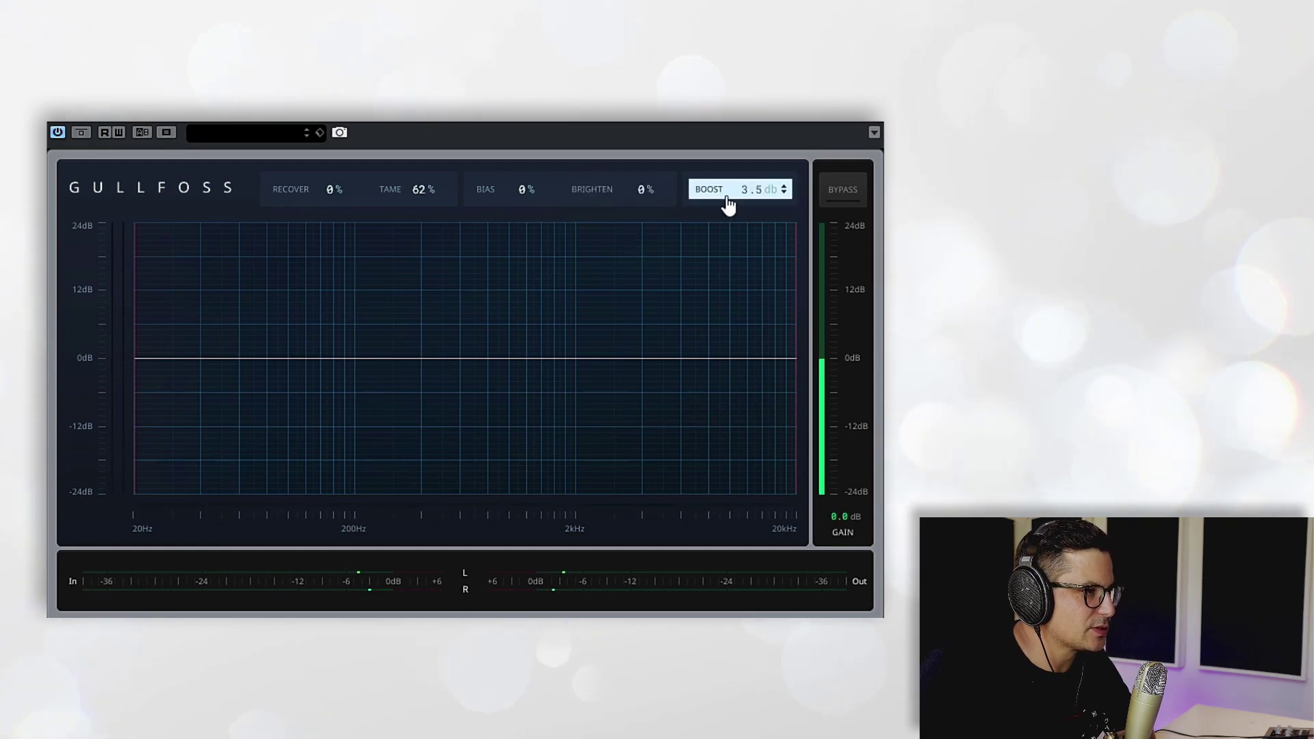
{"action": "left_click_drag", "start_coordinate": [737, 336], "coordinate": [742, 267]}
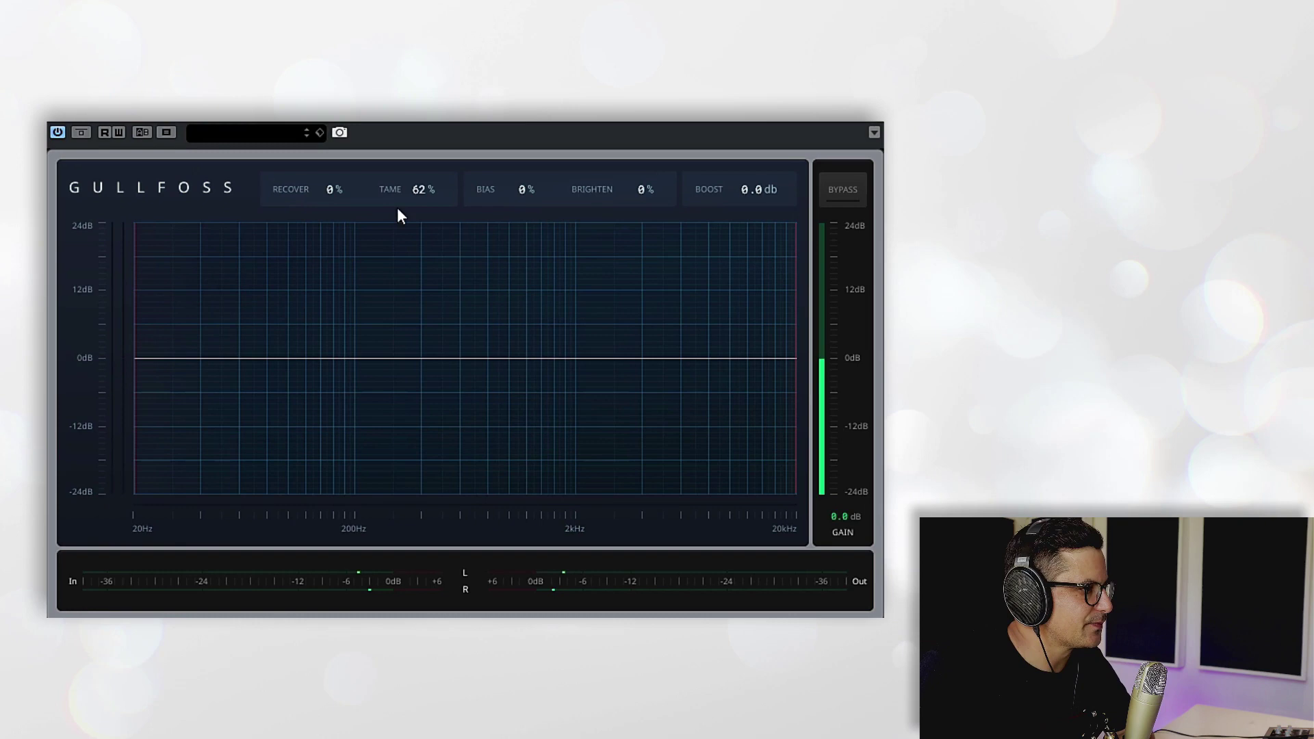
{"action": "left_click_drag", "start_coordinate": [398, 210], "coordinate": [433, 408]}
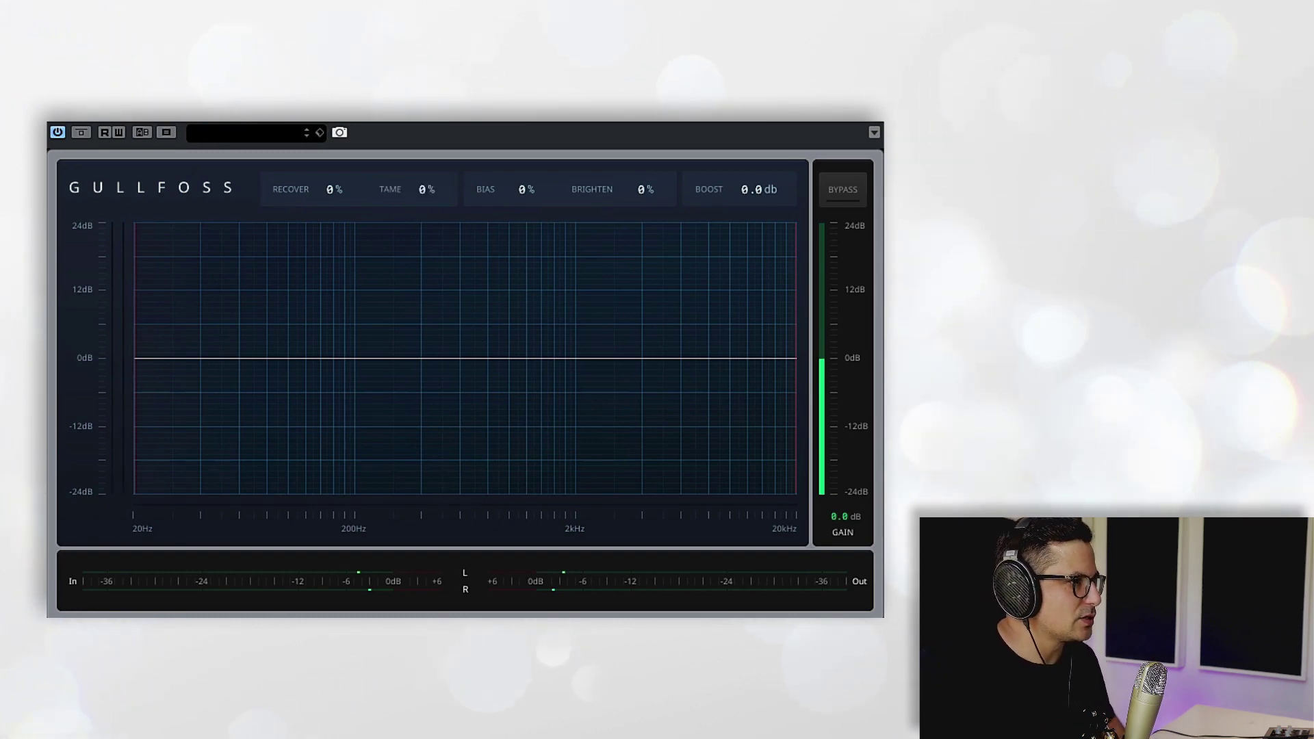
{"action": "left_click_drag", "start_coordinate": [335, 204], "coordinate": [339, 122]}
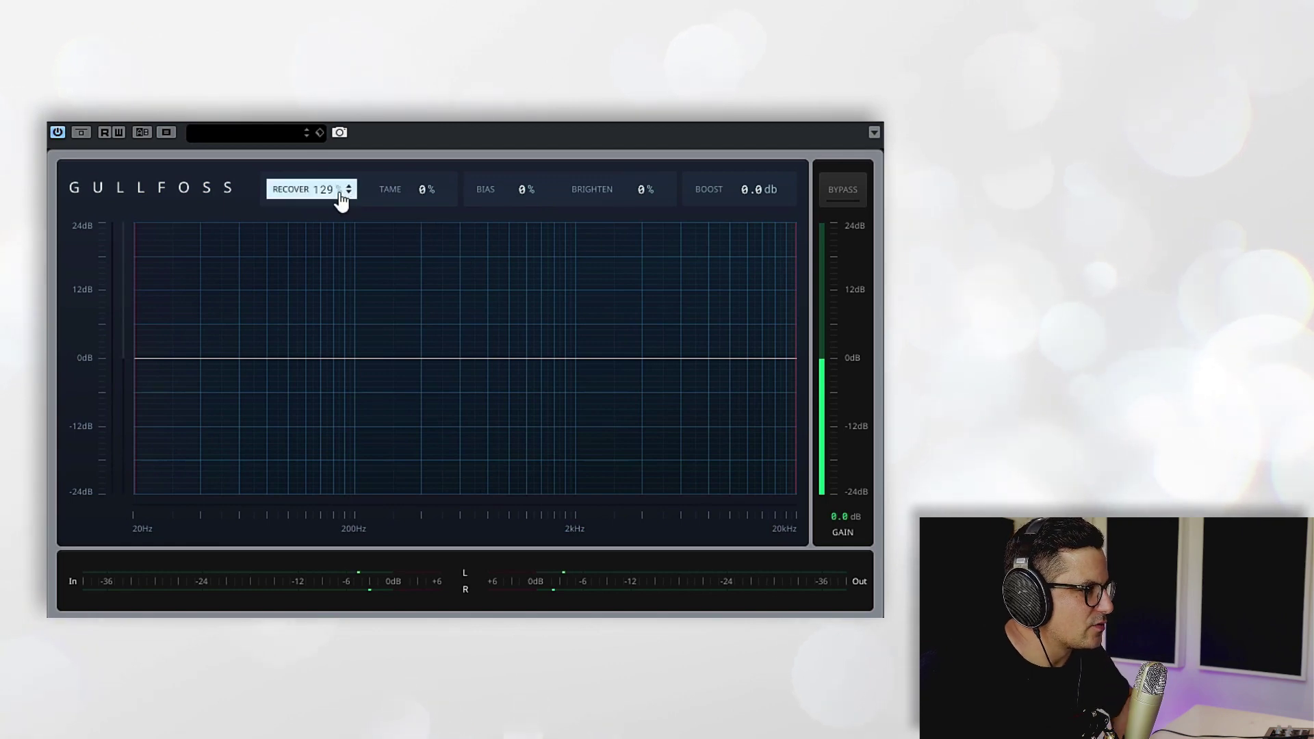
Drop Recover from 129% to 6% and push Tame up to 164%.
{"action": "left_click_drag", "start_coordinate": [328, 189], "coordinate": [332, 445]}
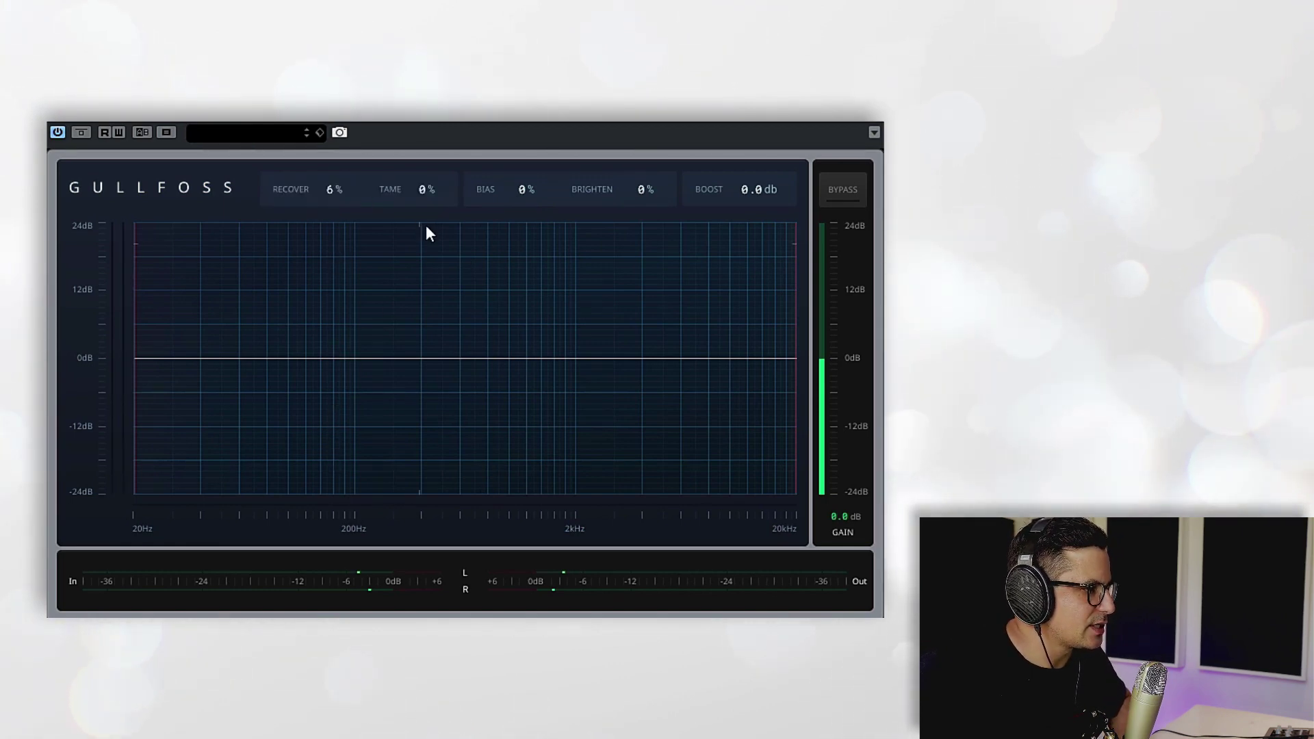
{"action": "left_click_drag", "start_coordinate": [427, 202], "coordinate": [507, 435]}
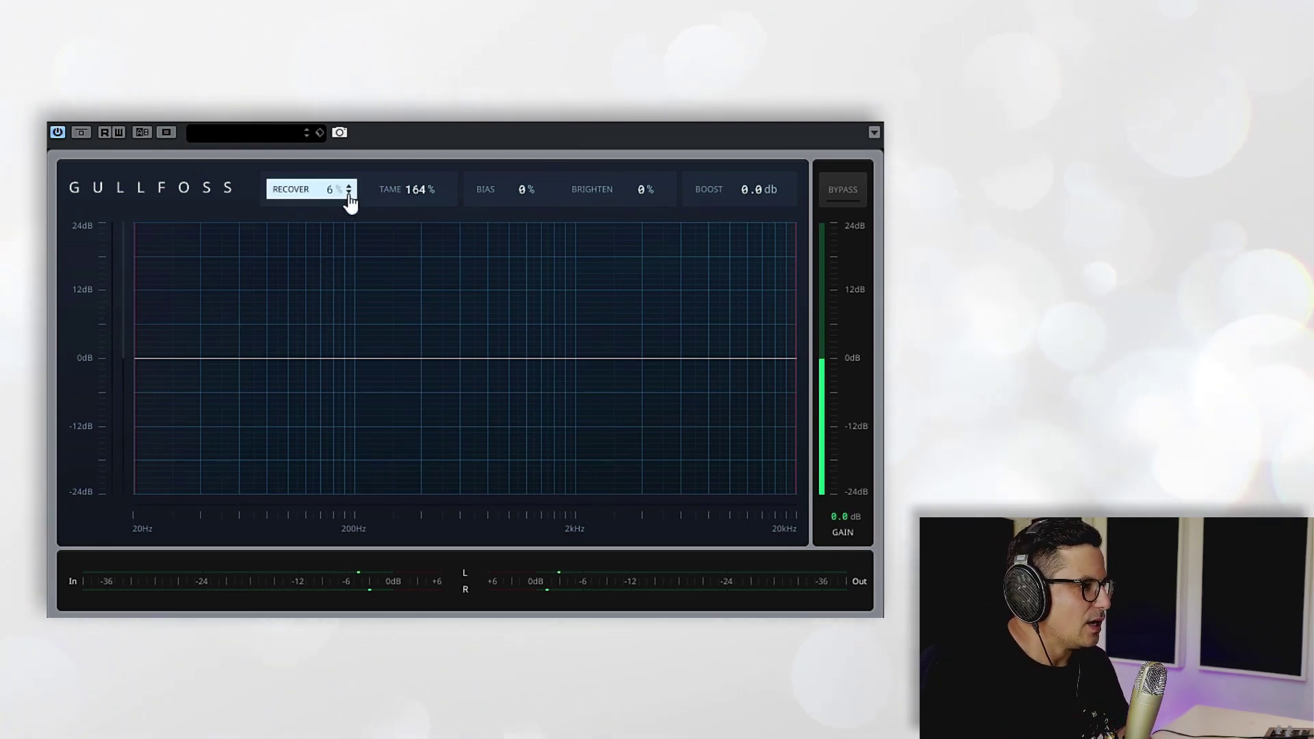
Raise Recover to 167% and audition it with a short playback.
{"action": "scroll", "coordinate": [349, 194], "scroll_direction": "up", "scroll_amount": 3}
{"action": "left_click_drag", "start_coordinate": [349, 194], "coordinate": [438, 185]}
{"action": "key", "text": "space"}
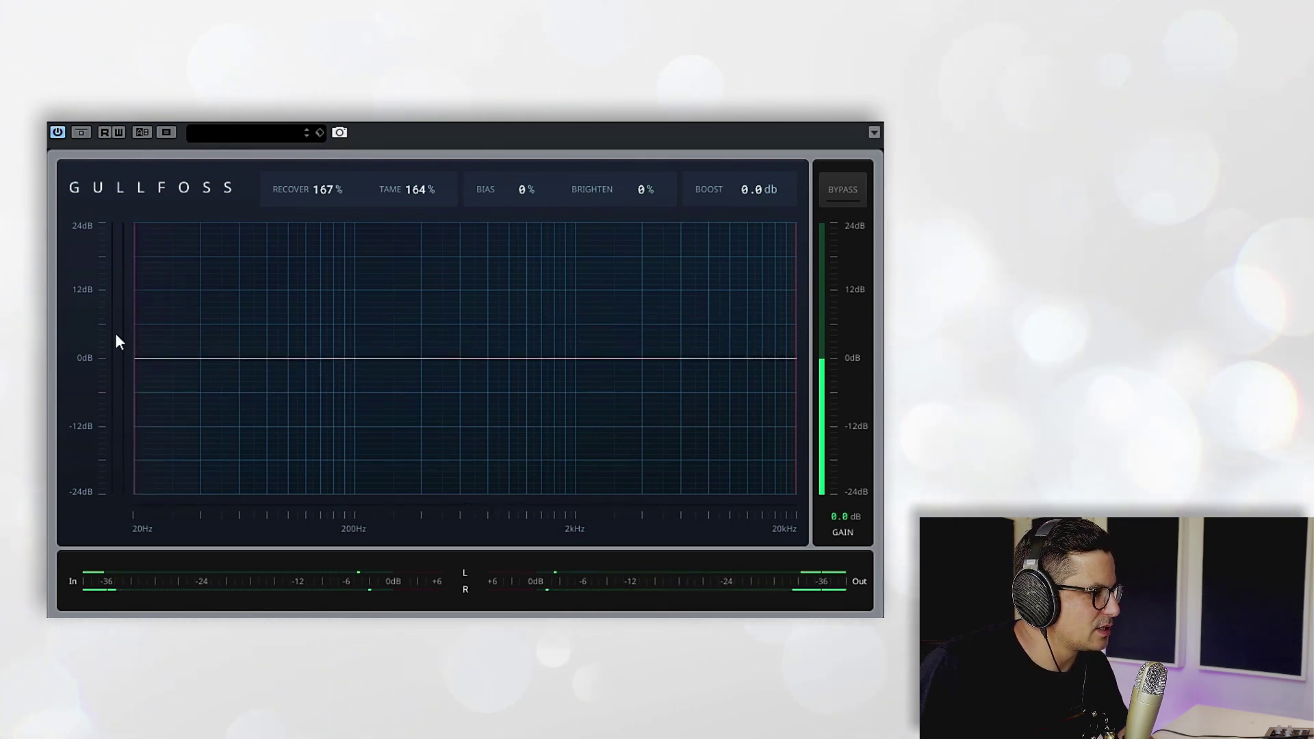
{"action": "key", "text": "space"}
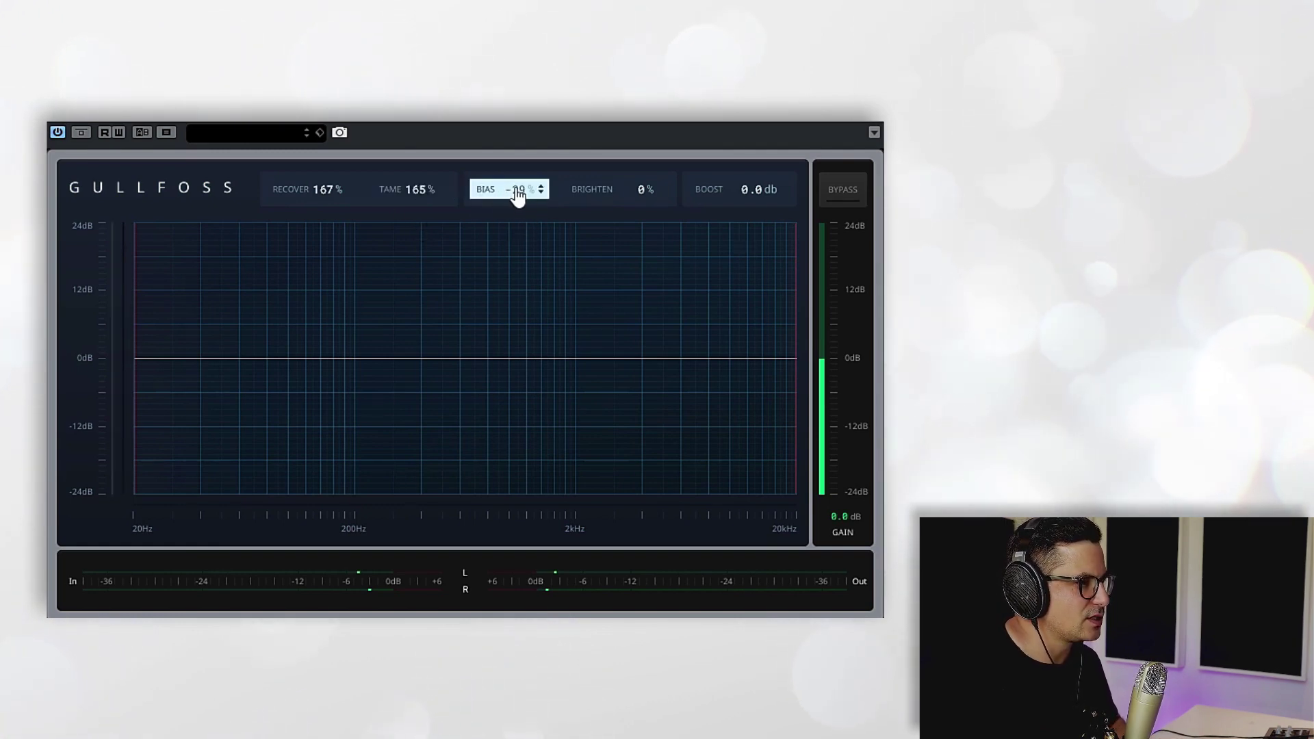
Audition Bias swept from -100% up to 100% during playback, then return Bias to 0%.
{"action": "left_click_drag", "start_coordinate": [523, 282], "coordinate": [523, 308]}
{"action": "key", "text": "space"}
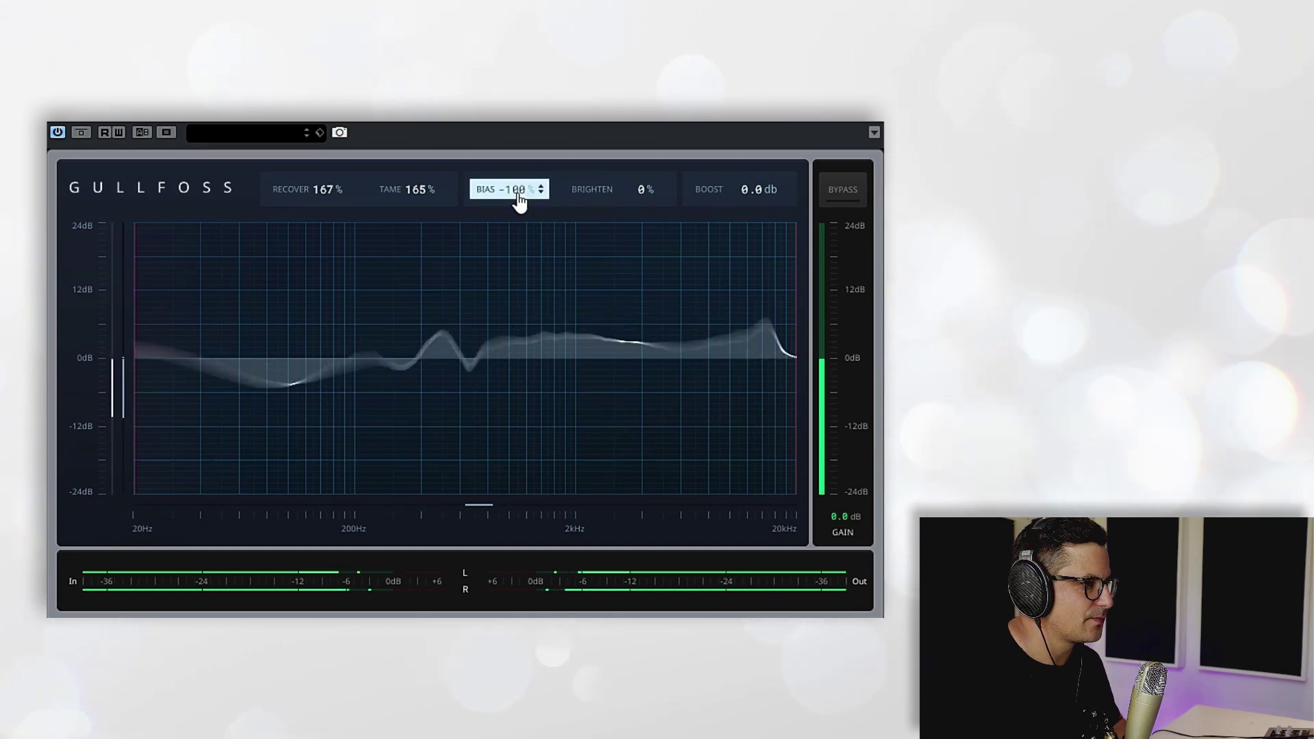
{"action": "left_click_drag", "start_coordinate": [520, 189], "coordinate": [520, 51]}
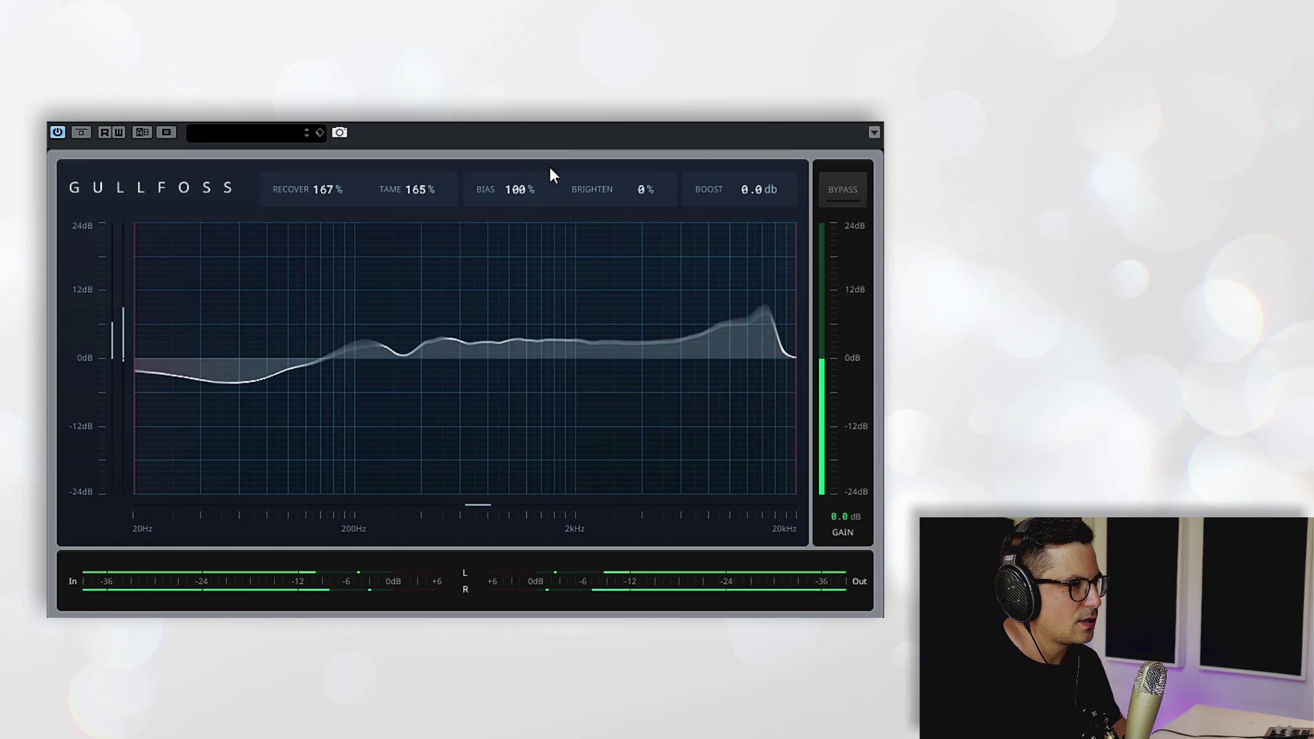
{"action": "key", "text": "space"}
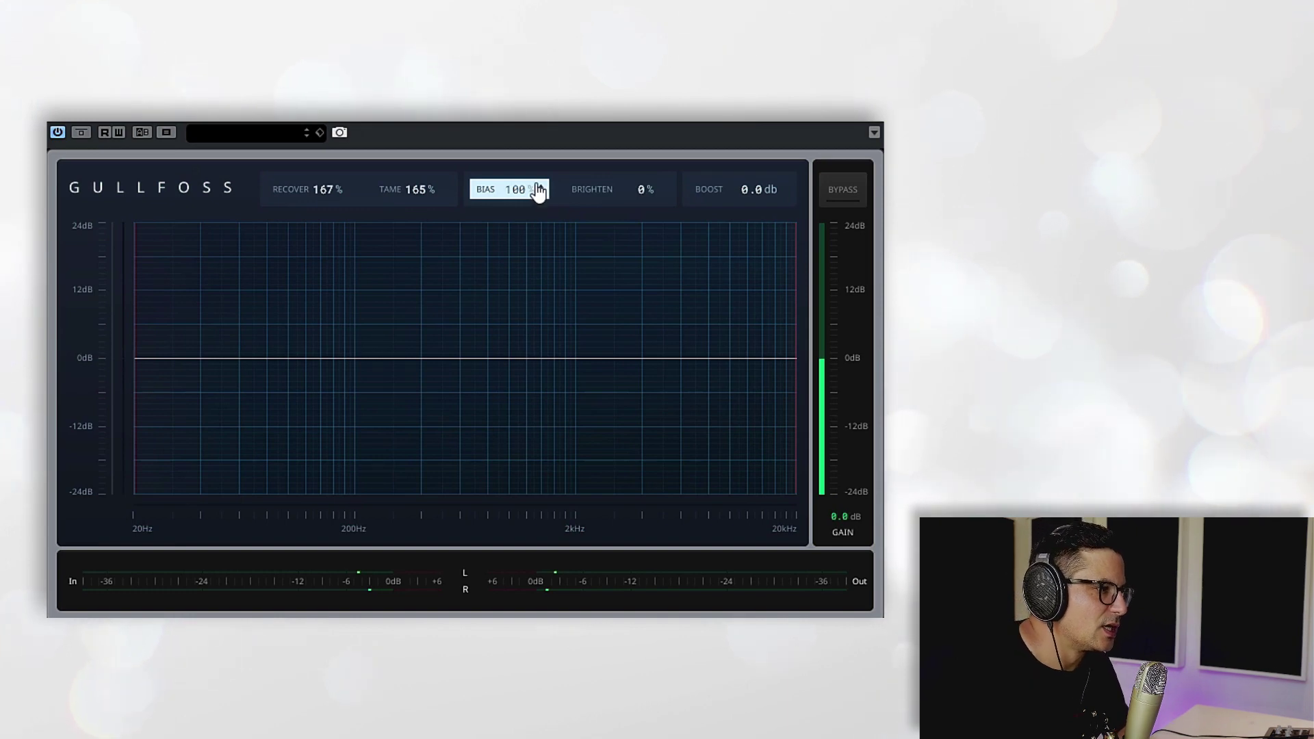
{"action": "left_click_drag", "start_coordinate": [541, 242], "coordinate": [543, 311]}
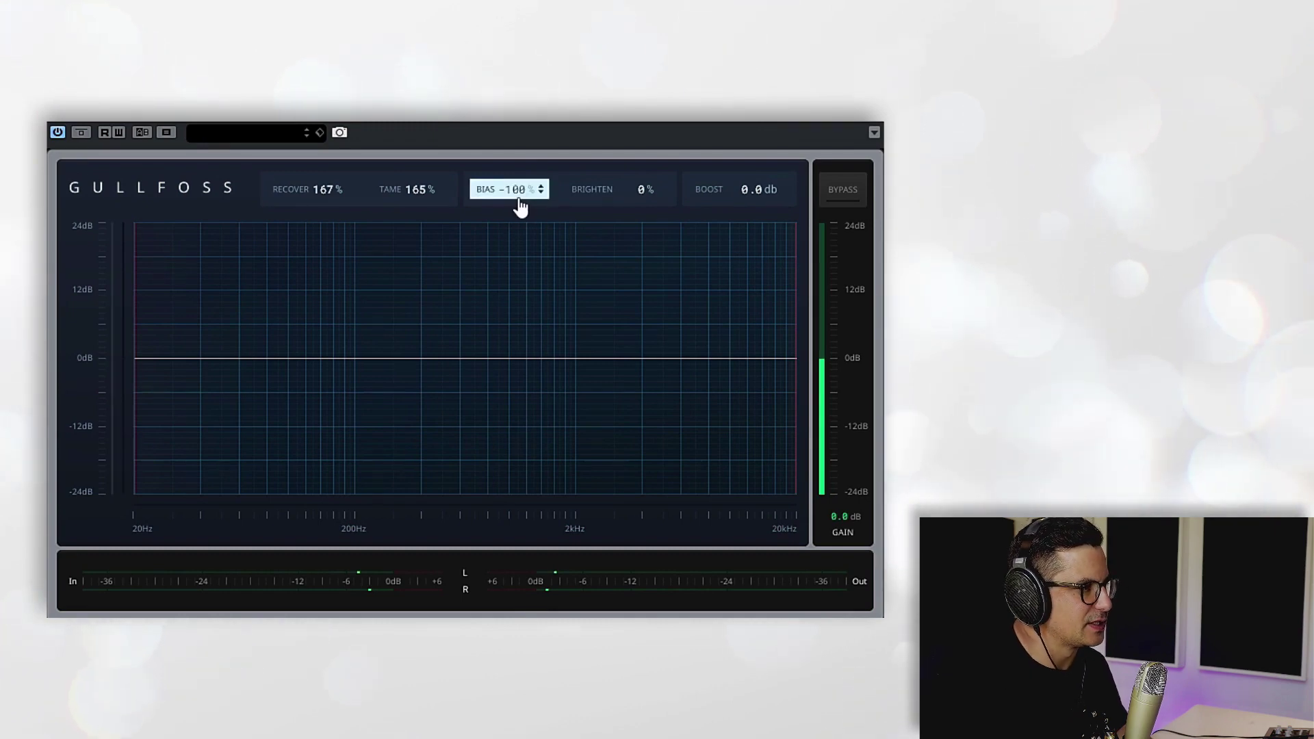
{"action": "left_click_drag", "start_coordinate": [522, 205], "coordinate": [528, 124]}
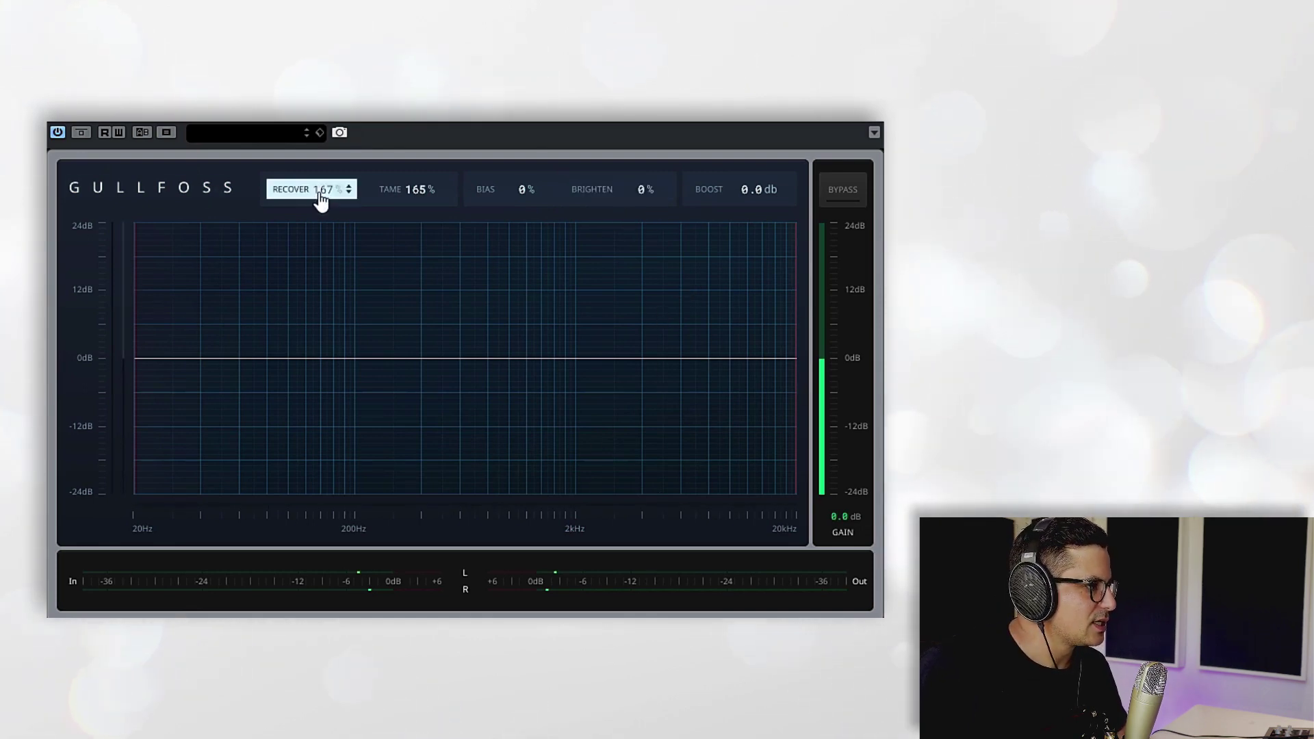
Set Recover to 0% and bring Brighten up to 89% while listening during playback.
{"action": "left_click_drag", "start_coordinate": [320, 199], "coordinate": [327, 169]}
{"action": "left_click_drag", "start_coordinate": [313, 385], "coordinate": [330, 556]}
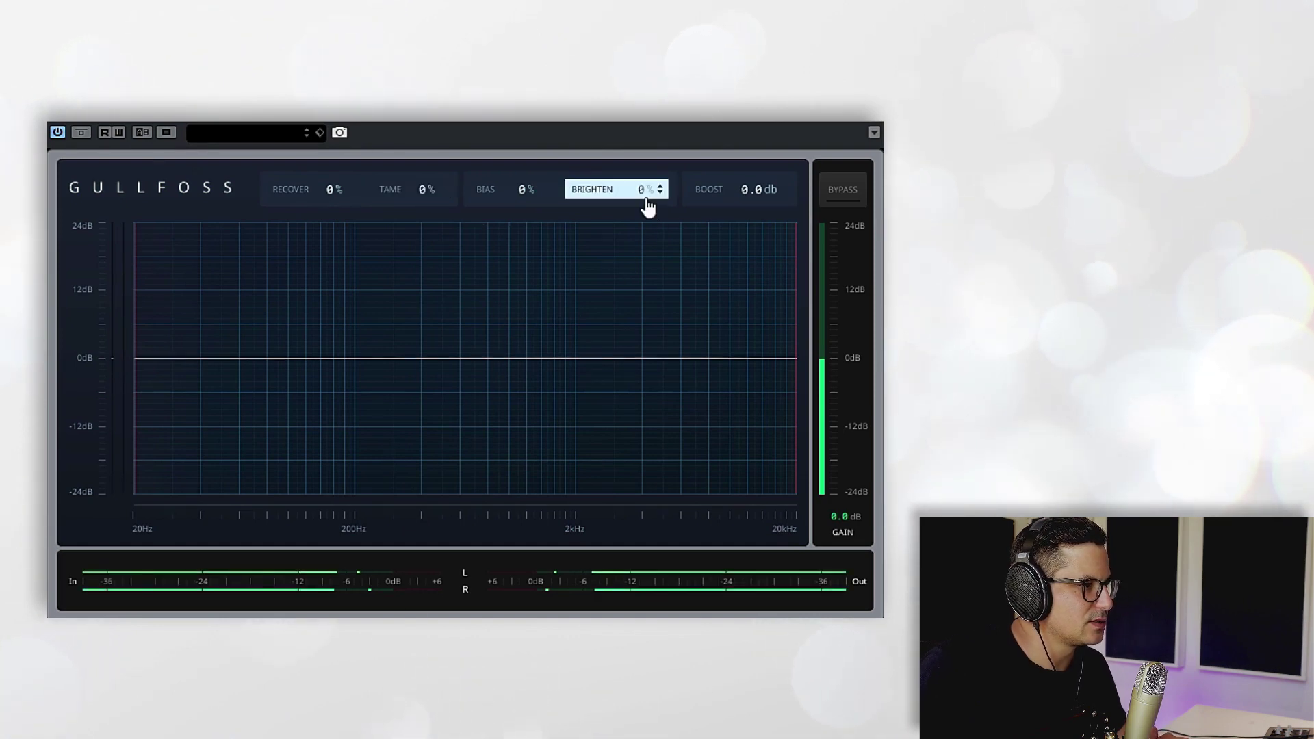
{"action": "left_click_drag", "start_coordinate": [648, 179], "coordinate": [648, 154]}
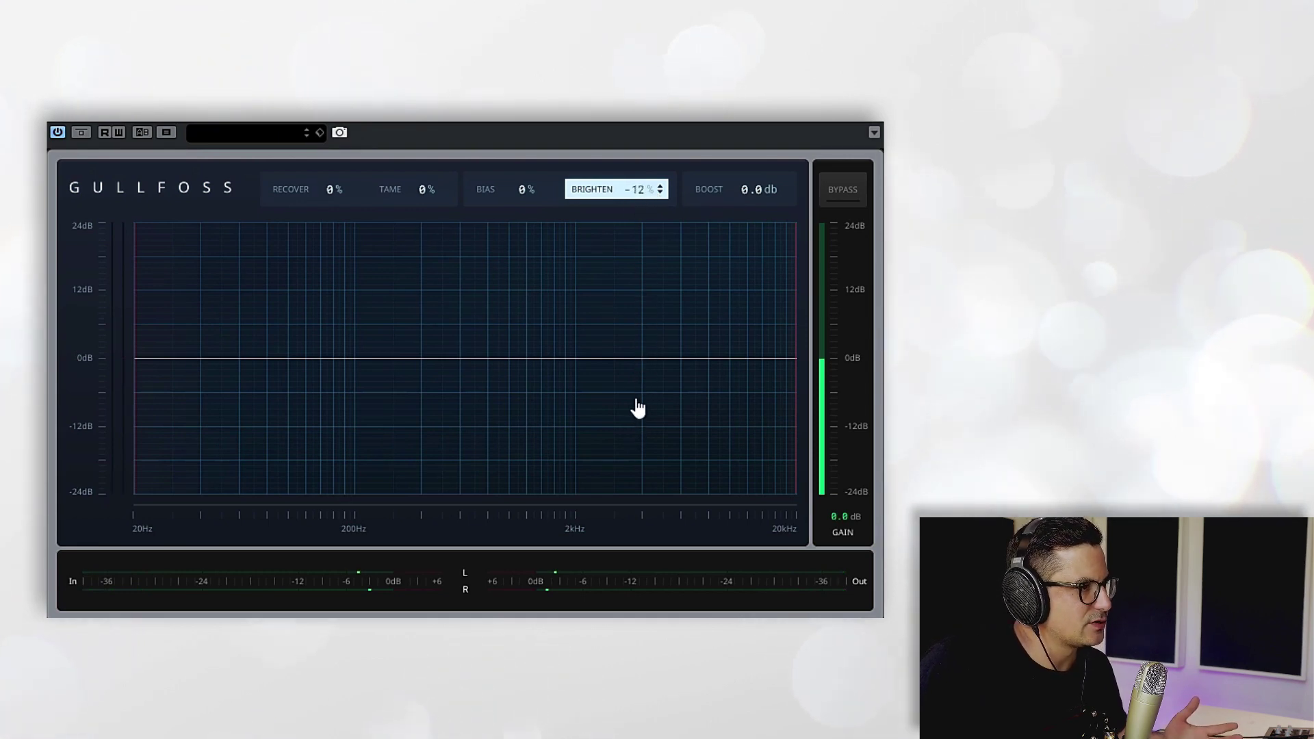
{"action": "key", "text": "Down"}
{"action": "key", "text": "Down"}
{"action": "key", "text": "Down"}
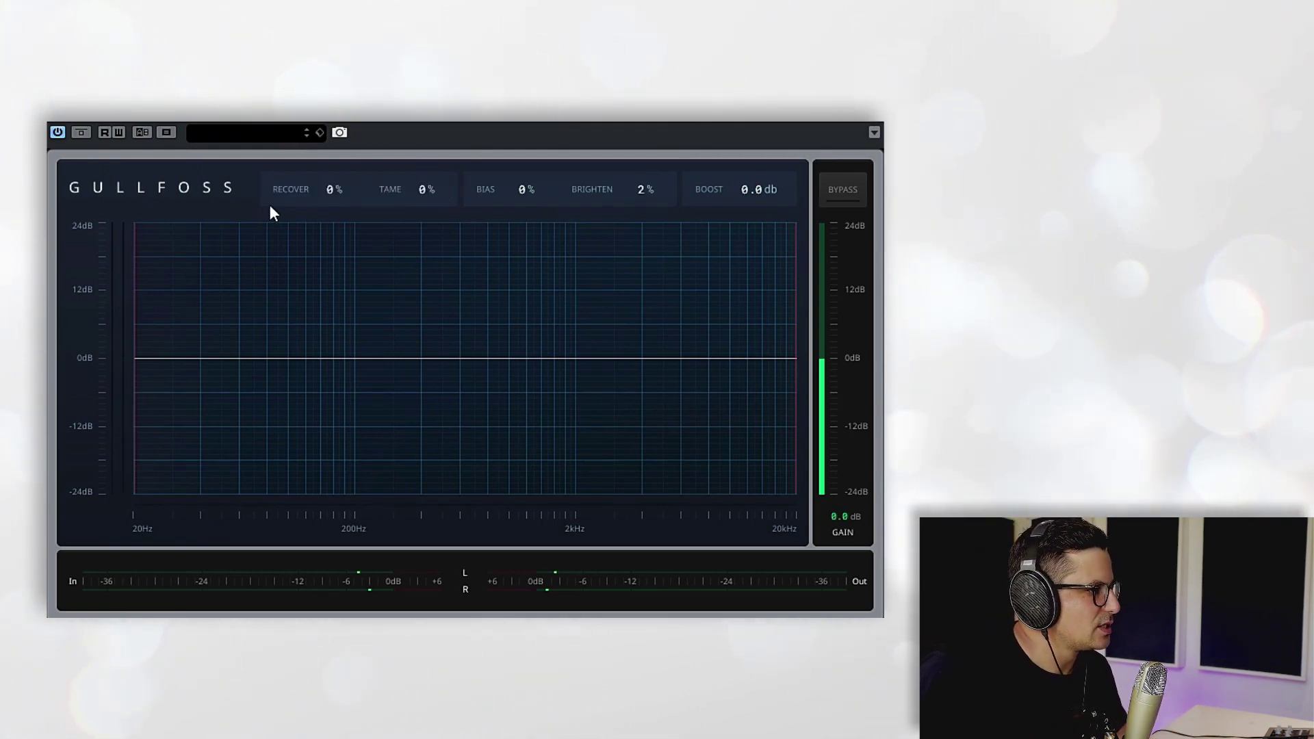
{"action": "left_click_drag", "start_coordinate": [343, 195], "coordinate": [346, 95]}
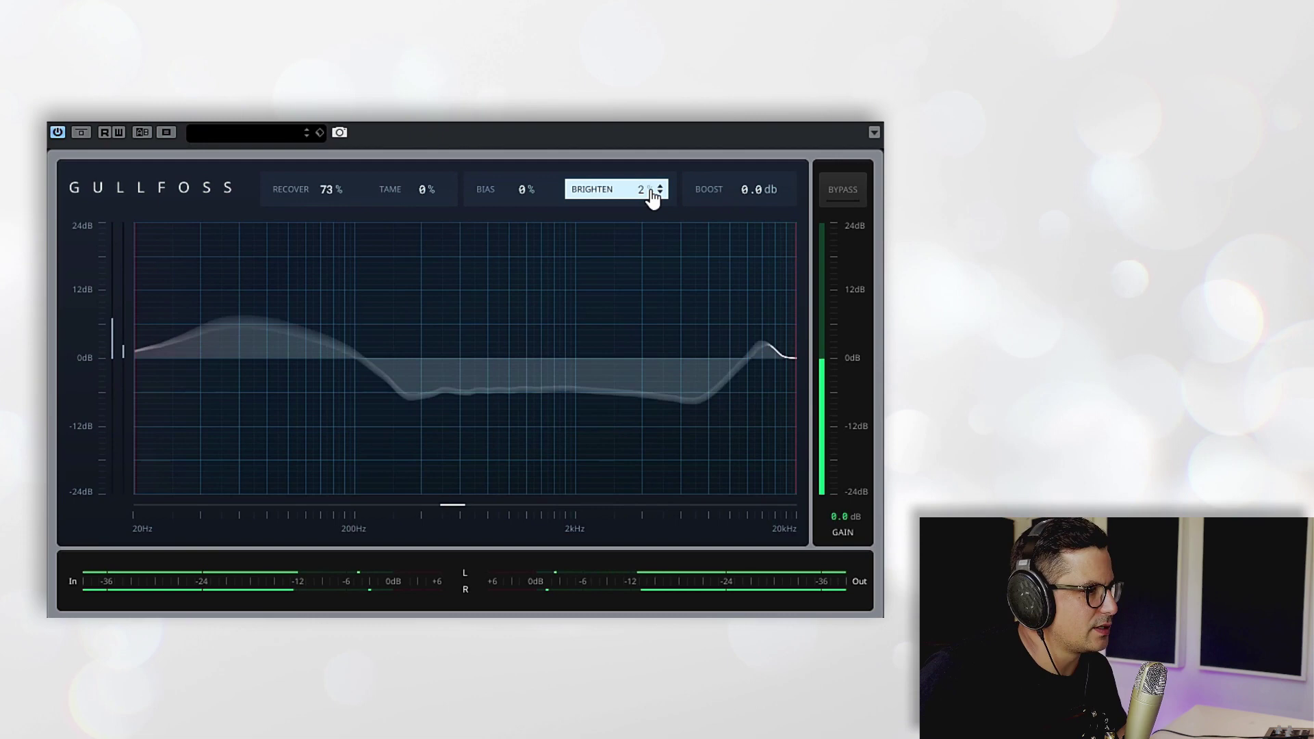
{"action": "left_click_drag", "start_coordinate": [653, 198], "coordinate": [661, 106]}
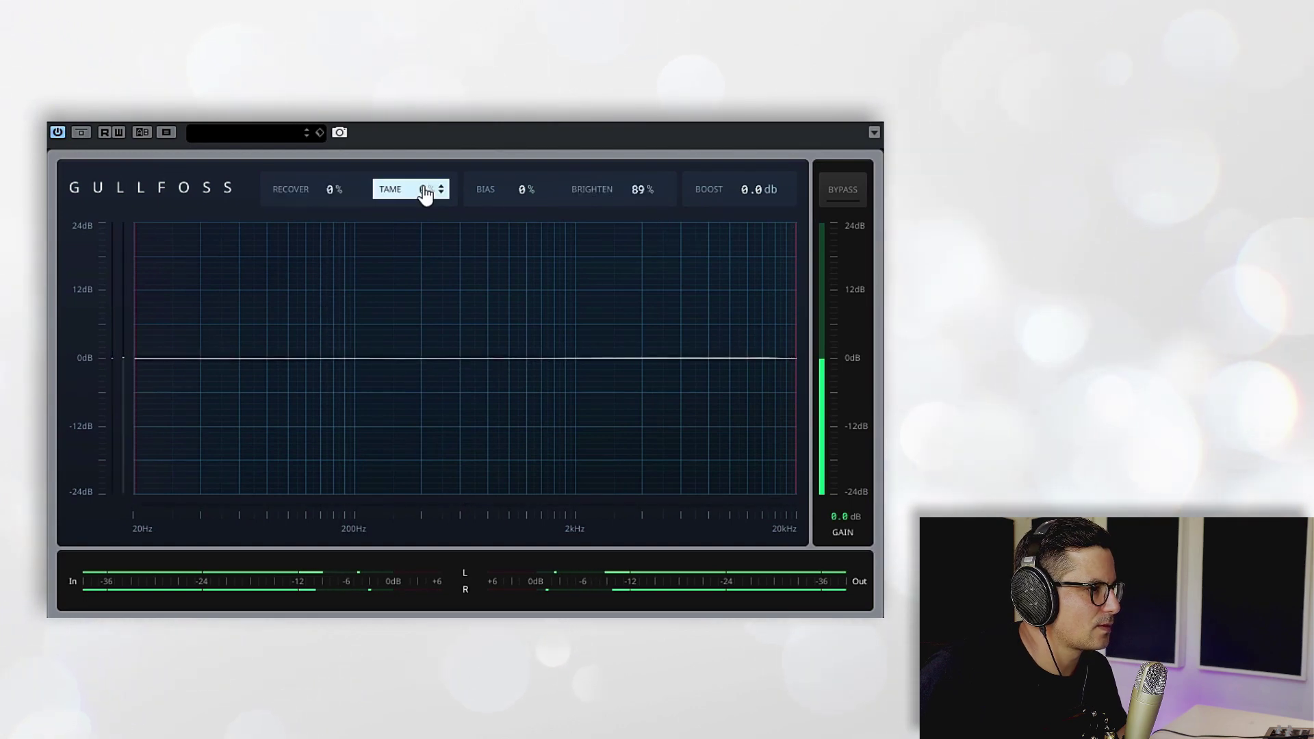
Raise Tame to 84%, drop Brighten from 89% to 1%, and stop playback.
{"action": "left_click_drag", "start_coordinate": [428, 196], "coordinate": [426, 82]}
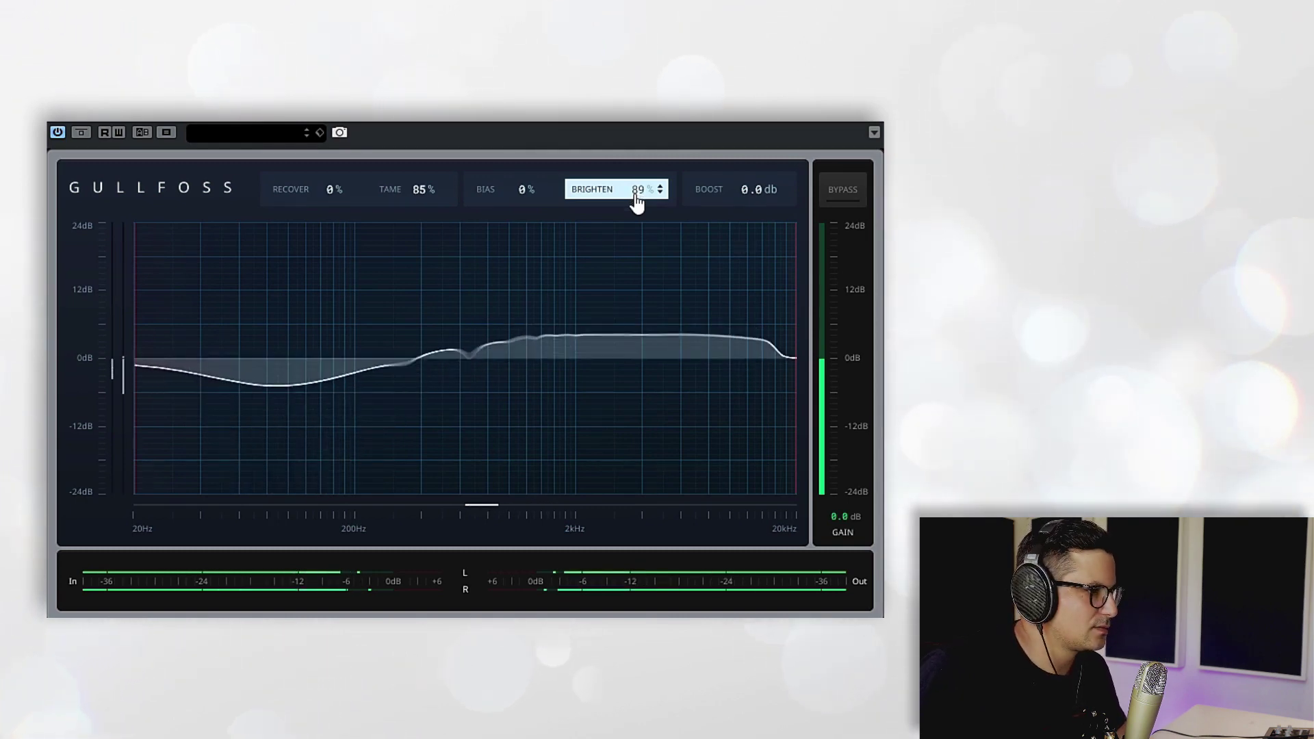
{"action": "left_click_drag", "start_coordinate": [634, 201], "coordinate": [631, 278]}
{"action": "key", "text": "space"}
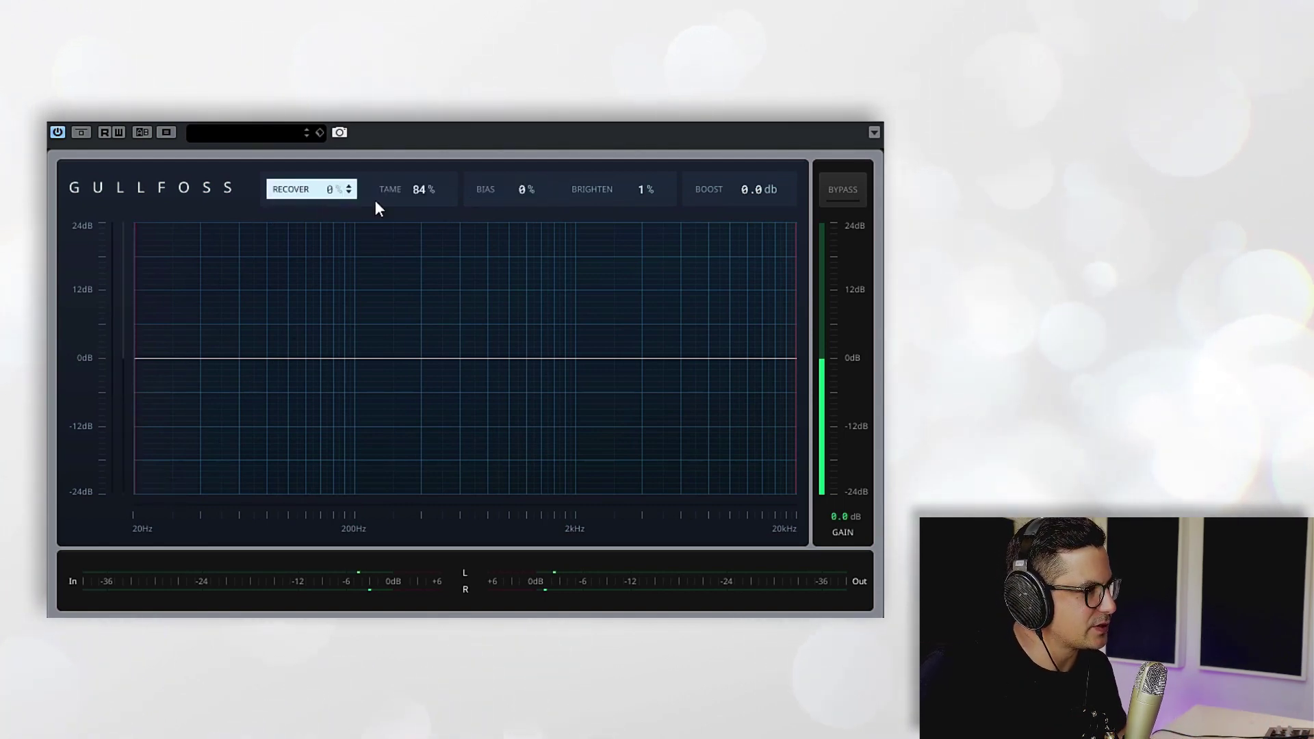
Zero Brighten, test Boost above and below 0 dB, return it to 0.0 dB, and set Tame to 76%.
{"action": "scroll", "coordinate": [425, 212], "scroll_direction": "down", "scroll_amount": 5}
{"action": "scroll", "coordinate": [426, 209], "scroll_direction": "up", "scroll_amount": 9}
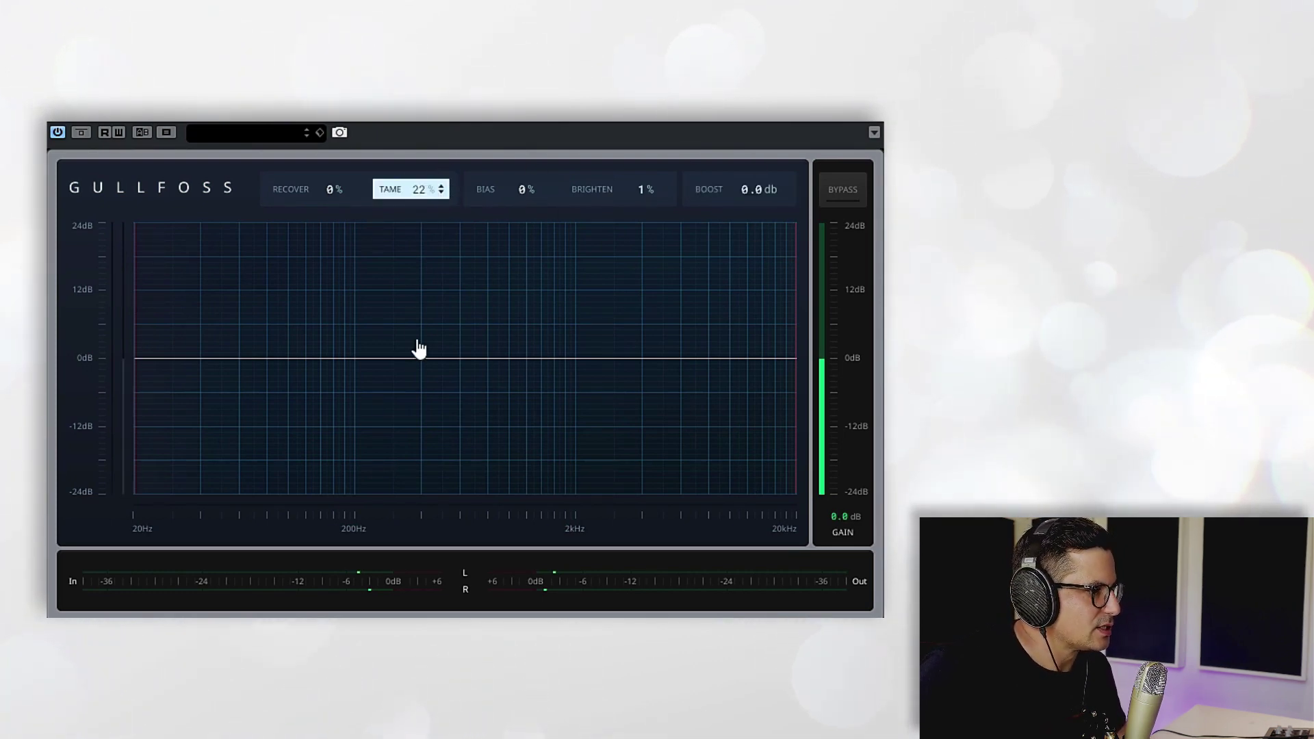
{"action": "scroll", "coordinate": [654, 194], "scroll_direction": "down", "scroll_amount": 1}
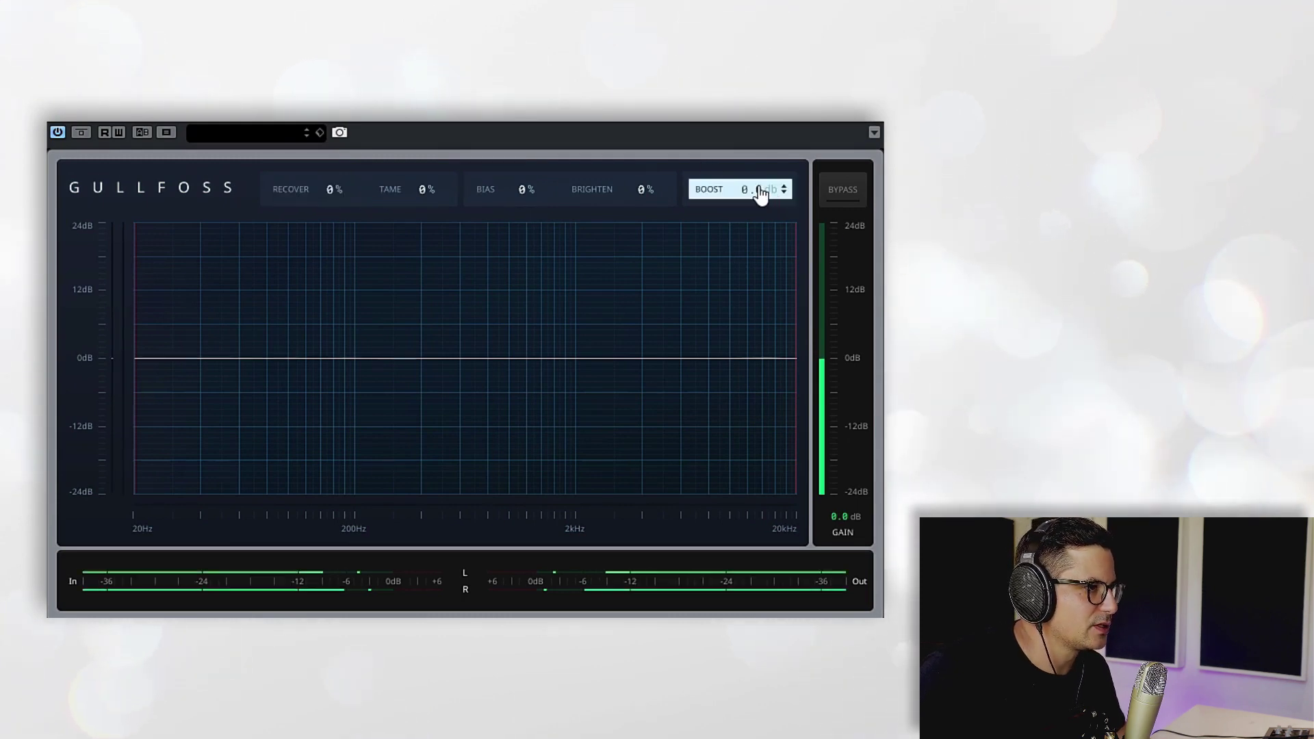
{"action": "left_click_drag", "start_coordinate": [769, 195], "coordinate": [751, 404]}
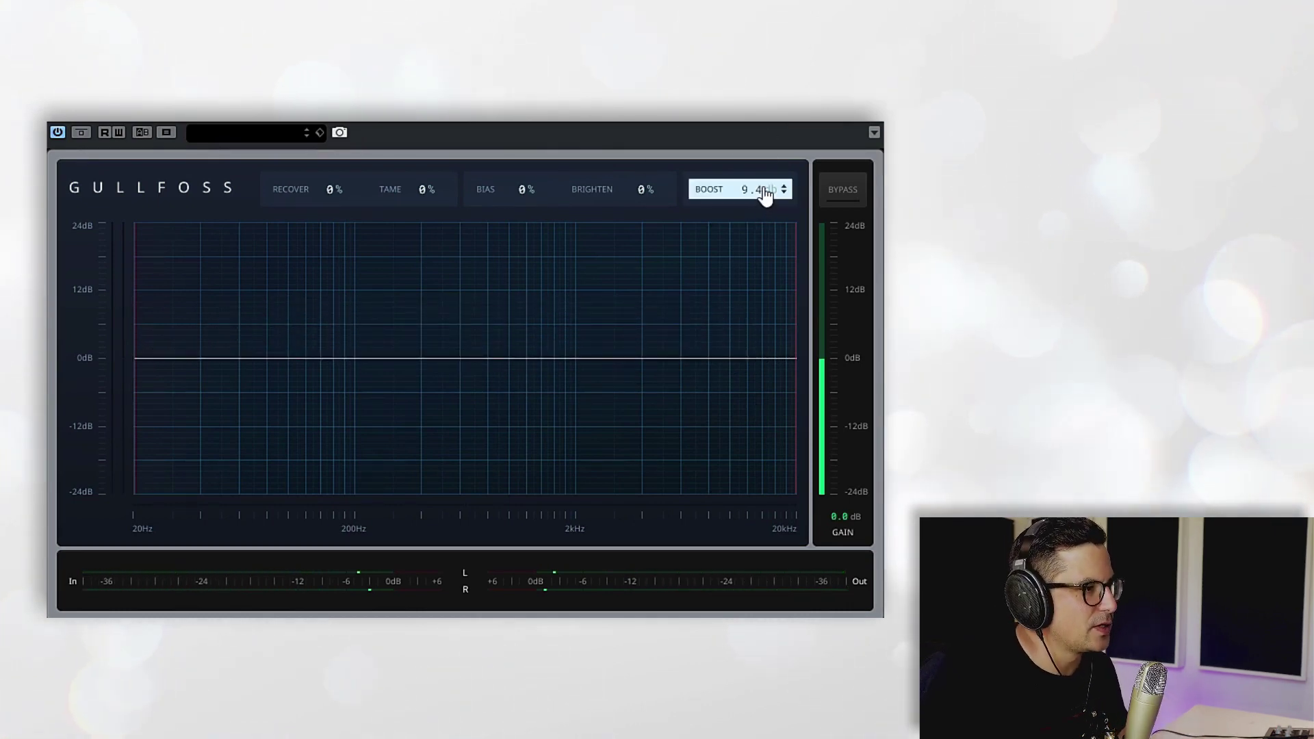
{"action": "scroll", "coordinate": [765, 199], "scroll_direction": "down", "scroll_amount": 10}
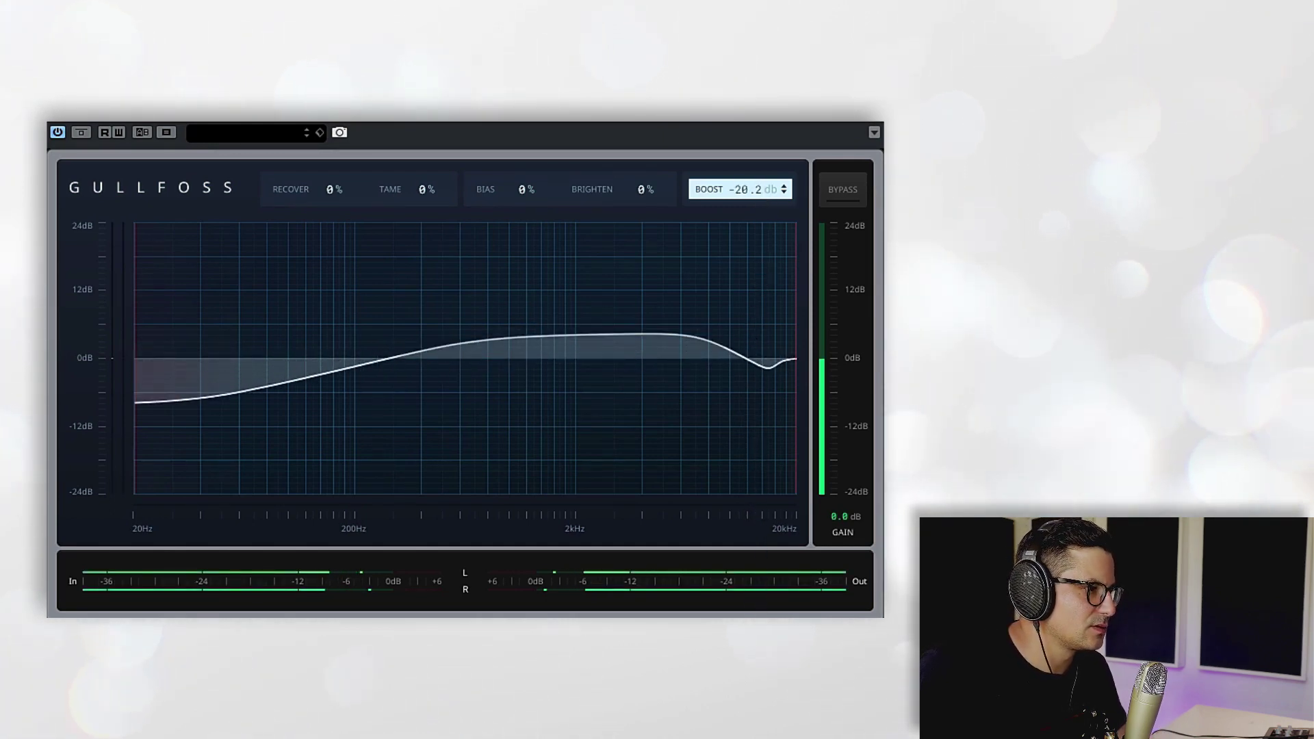
{"action": "left_click_drag", "start_coordinate": [765, 426], "coordinate": [763, 247]}
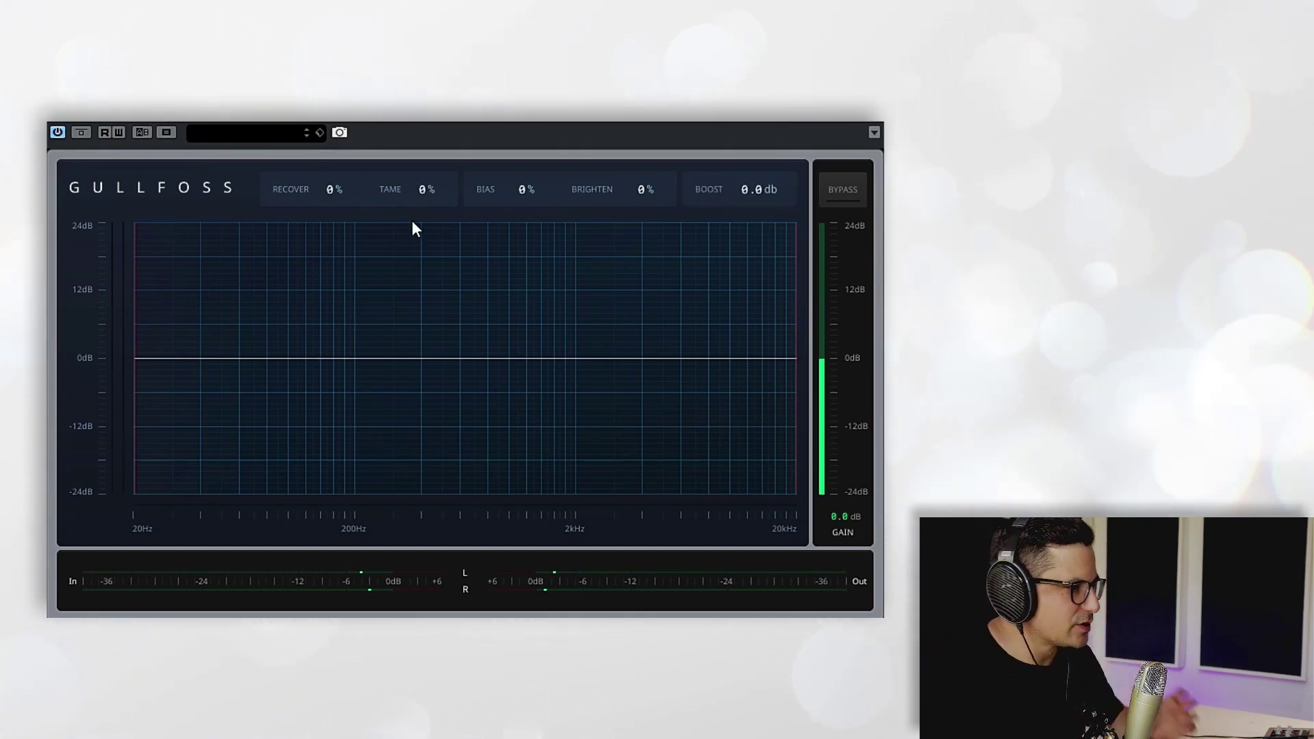
{"action": "mouse_move", "coordinate": [409, 189]}
{"action": "left_mouse_down"}
{"action": "mouse_move", "coordinate": [414, 28]}
{"action": "mouse_move", "coordinate": [409, 176]}
{"action": "left_mouse_up"}
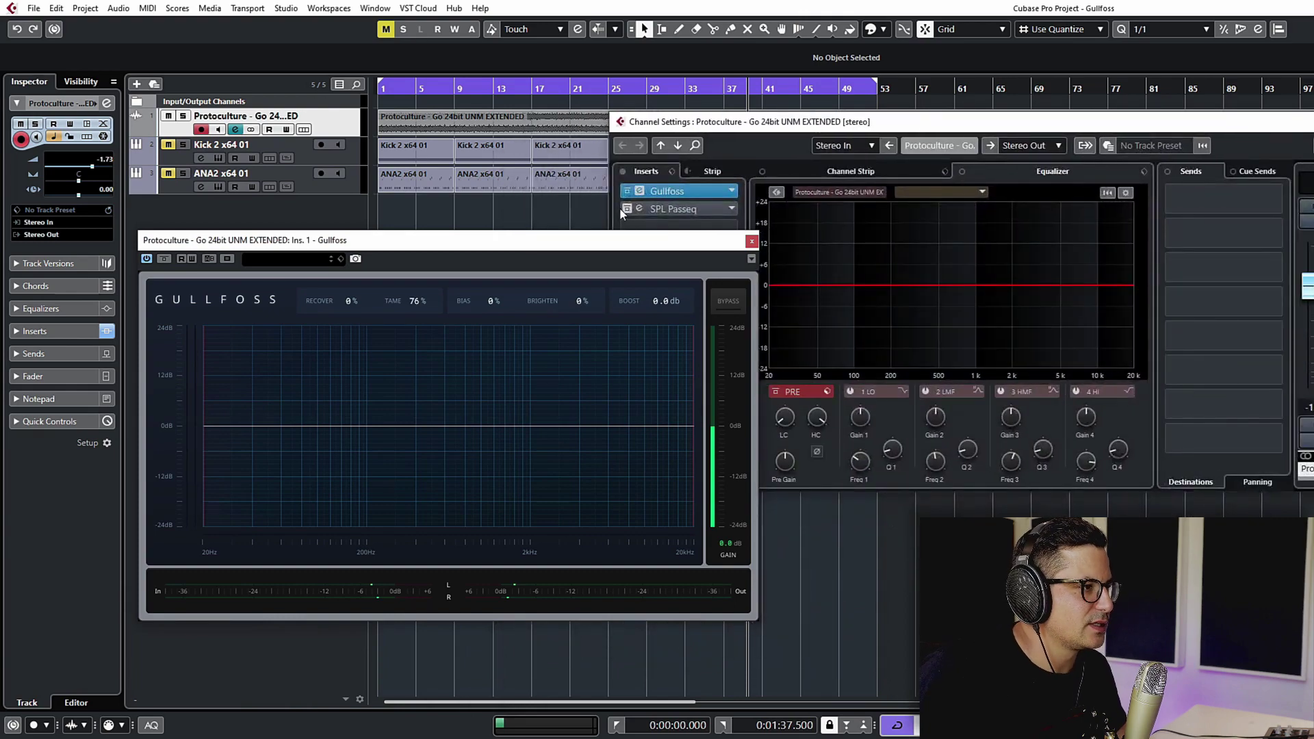
Set Gullfoss Tame to 90%, switch the SPL Passeq insert back on, and close its window.
{"action": "left_click", "coordinate": [639, 209]}
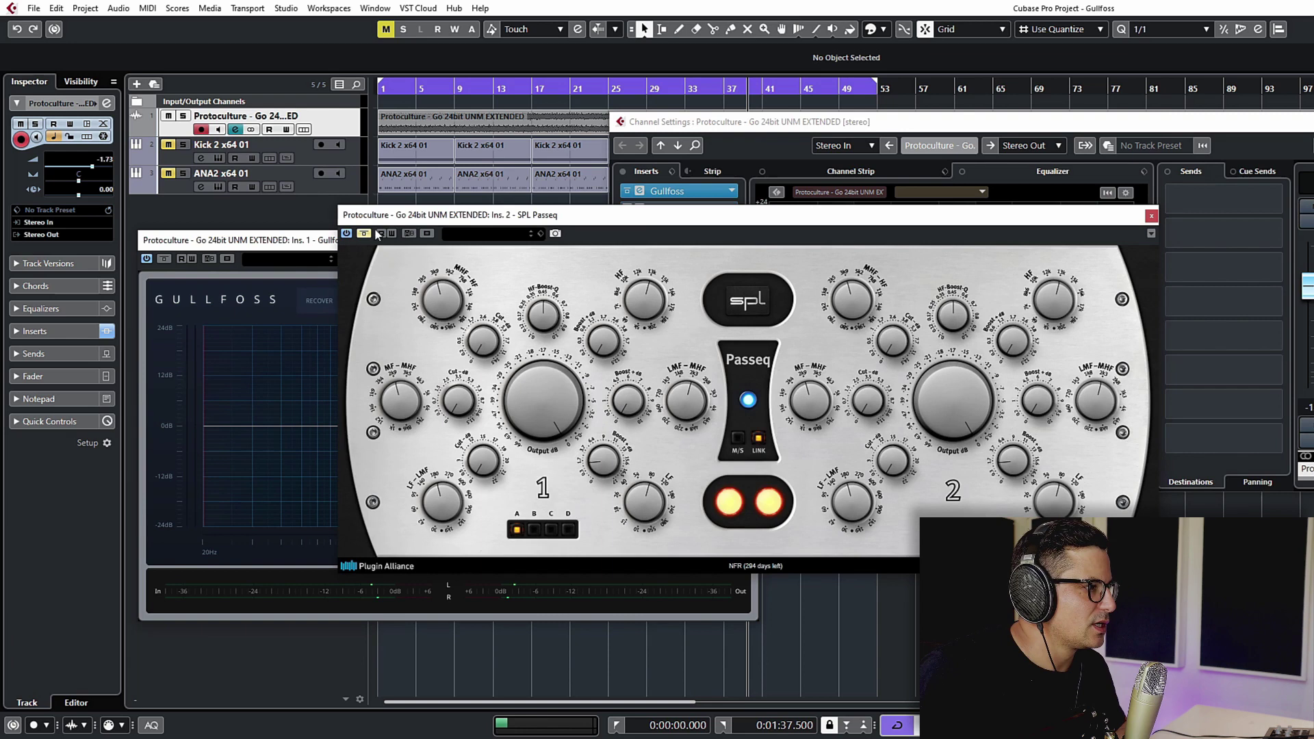
{"action": "left_click_drag", "start_coordinate": [475, 218], "coordinate": [609, 390]}
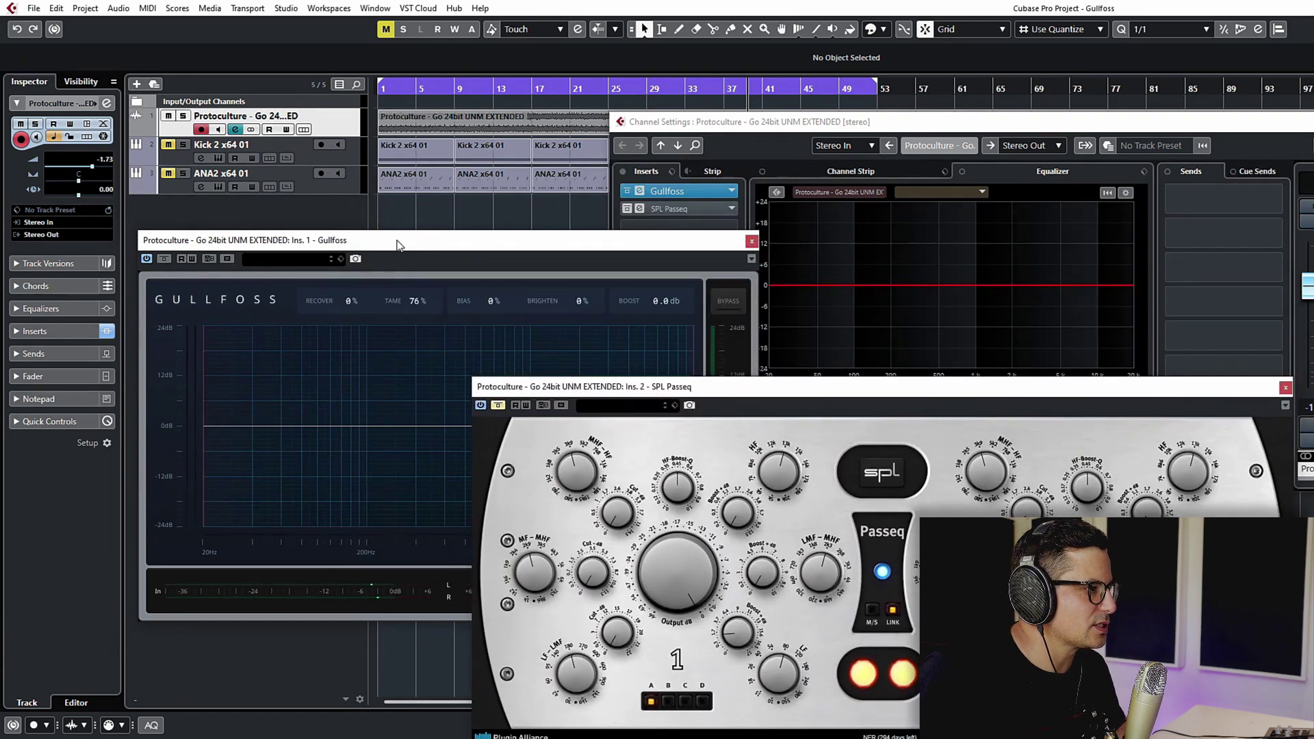
{"action": "left_click", "coordinate": [425, 301]}
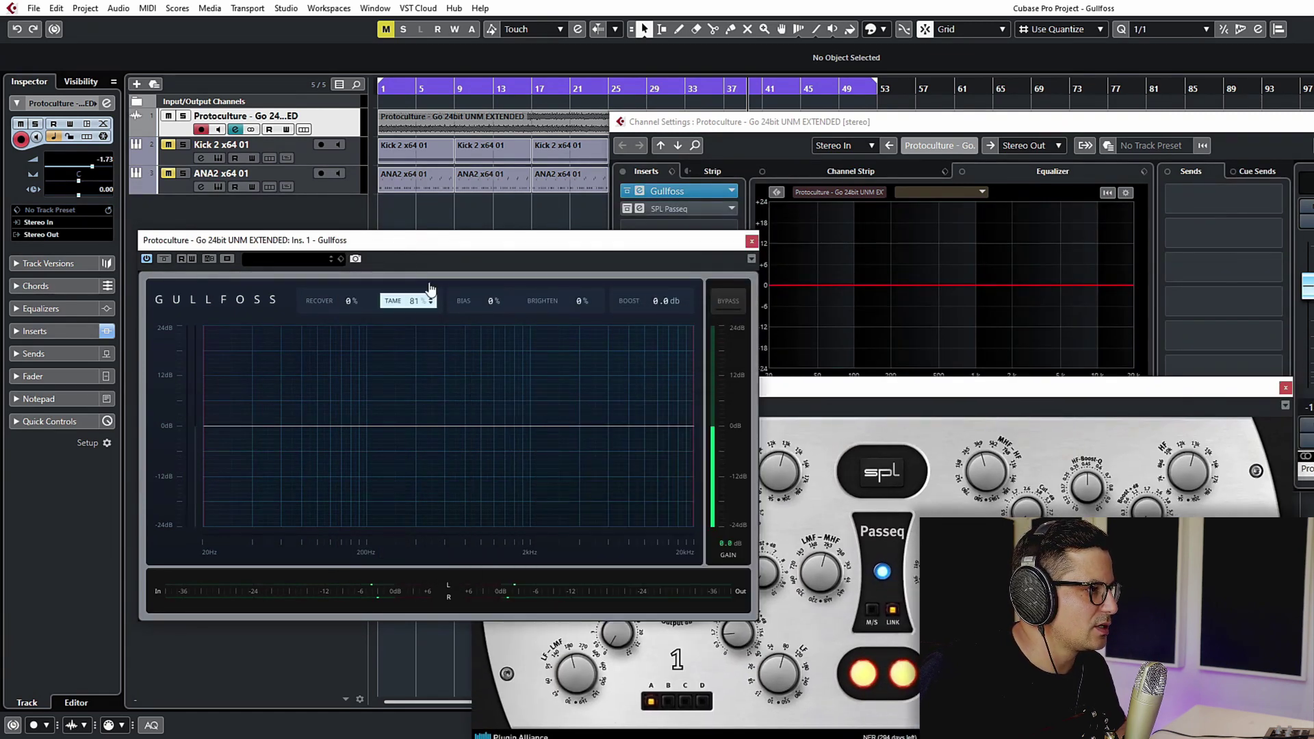
{"action": "left_click_drag", "start_coordinate": [822, 387], "coordinate": [818, 269]}
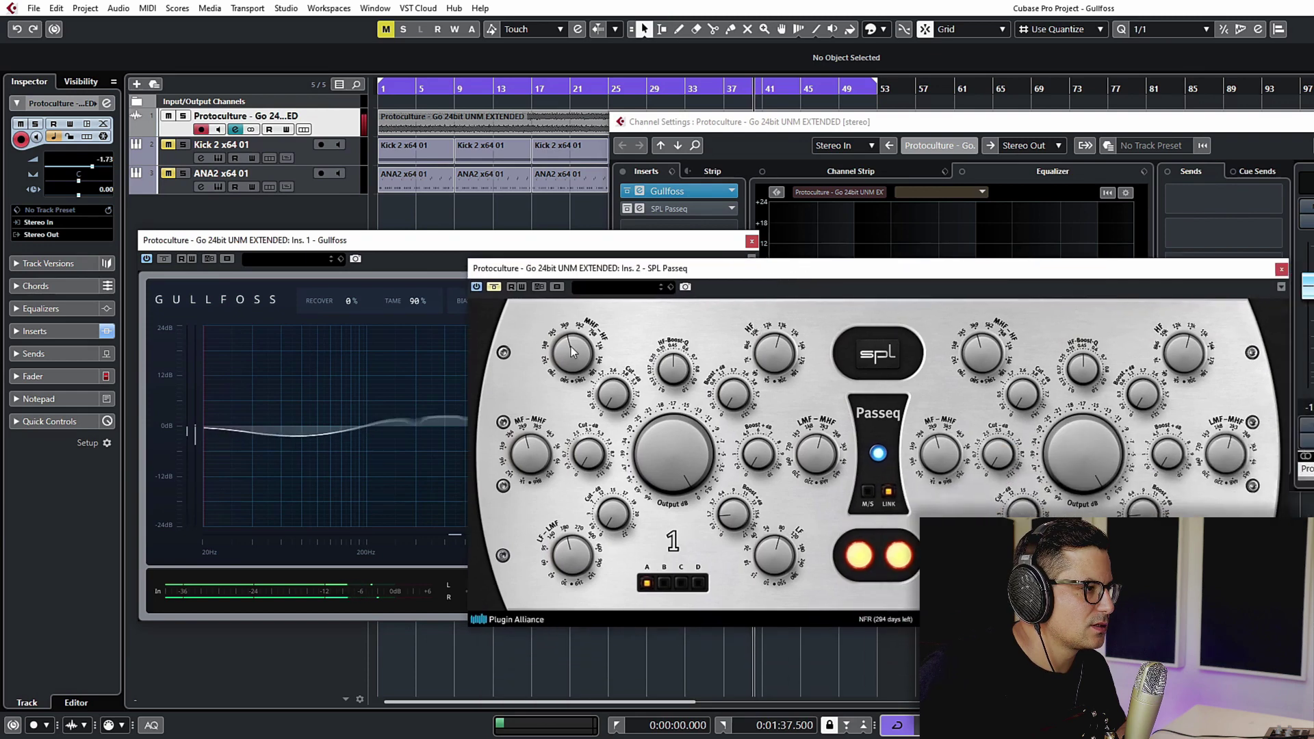
{"action": "left_click", "coordinate": [494, 287]}
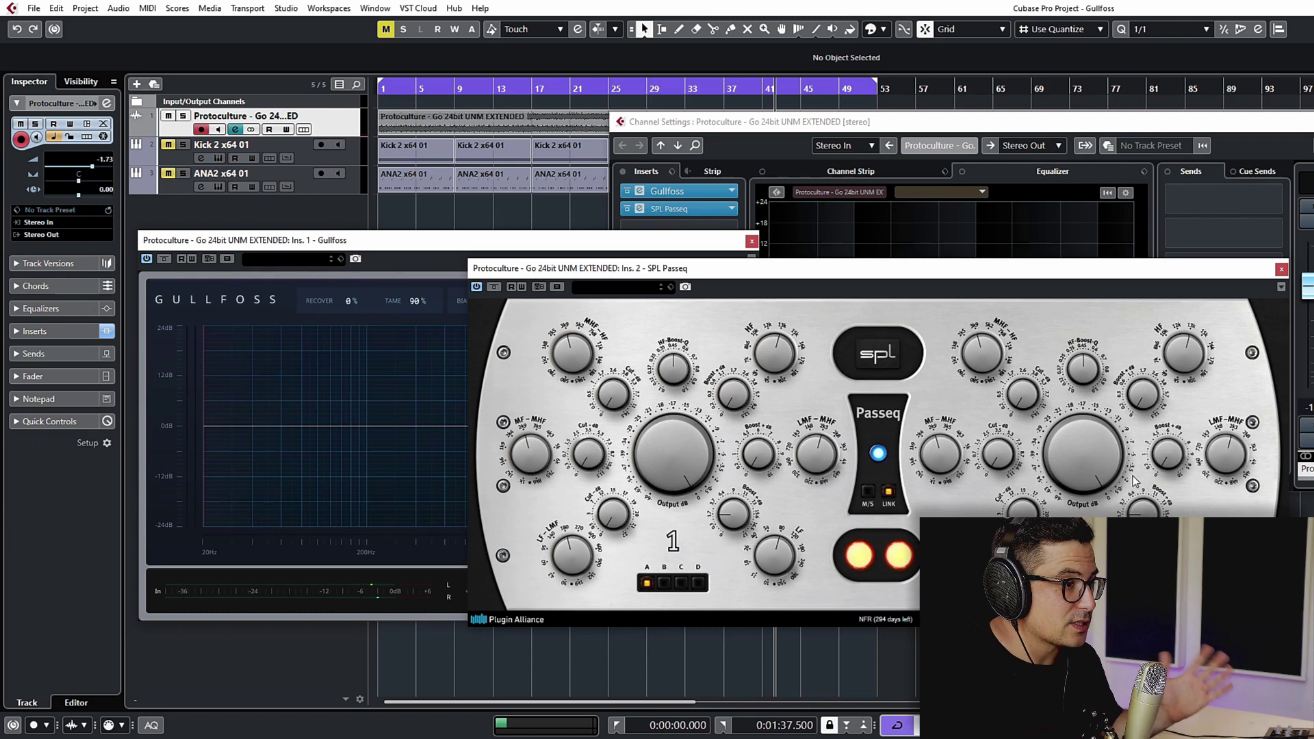
{"action": "left_click", "coordinate": [1281, 270]}
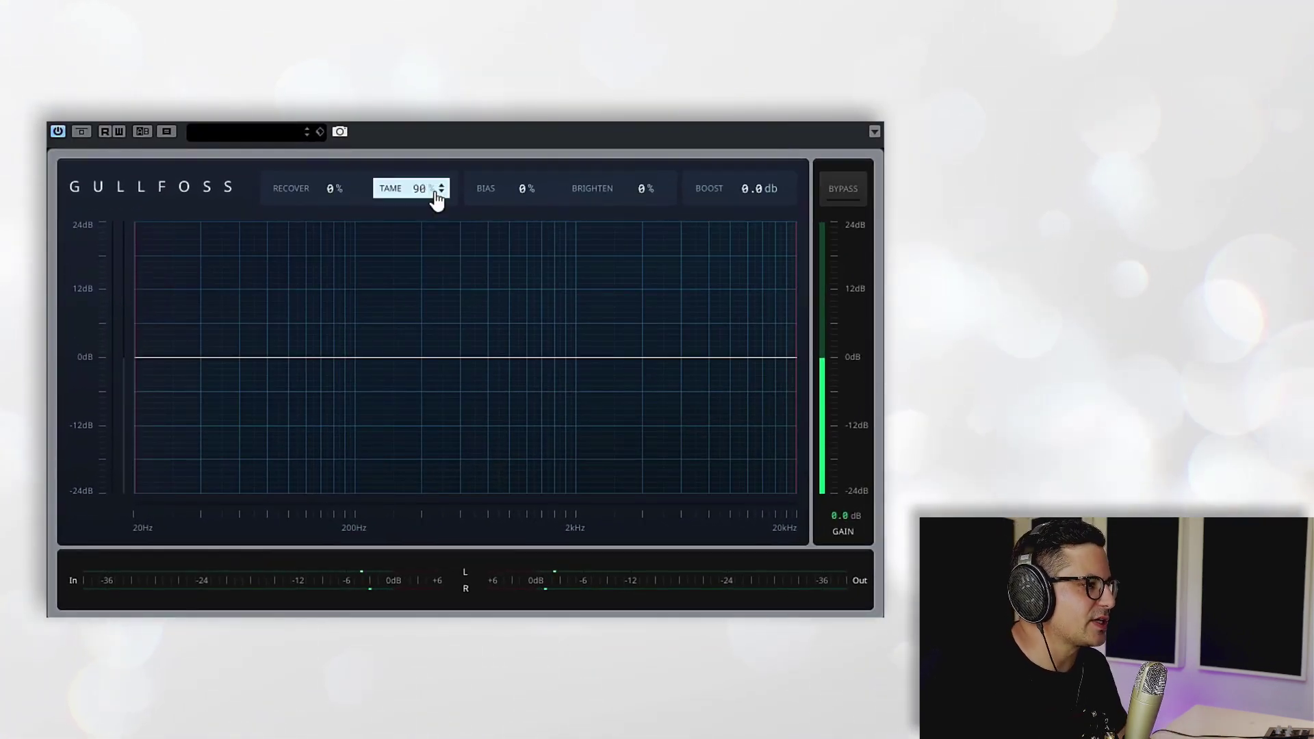
Raise Tame to 200% and start playback of the mix.
{"action": "scroll", "coordinate": [440, 194], "scroll_direction": "up", "scroll_amount": 7}
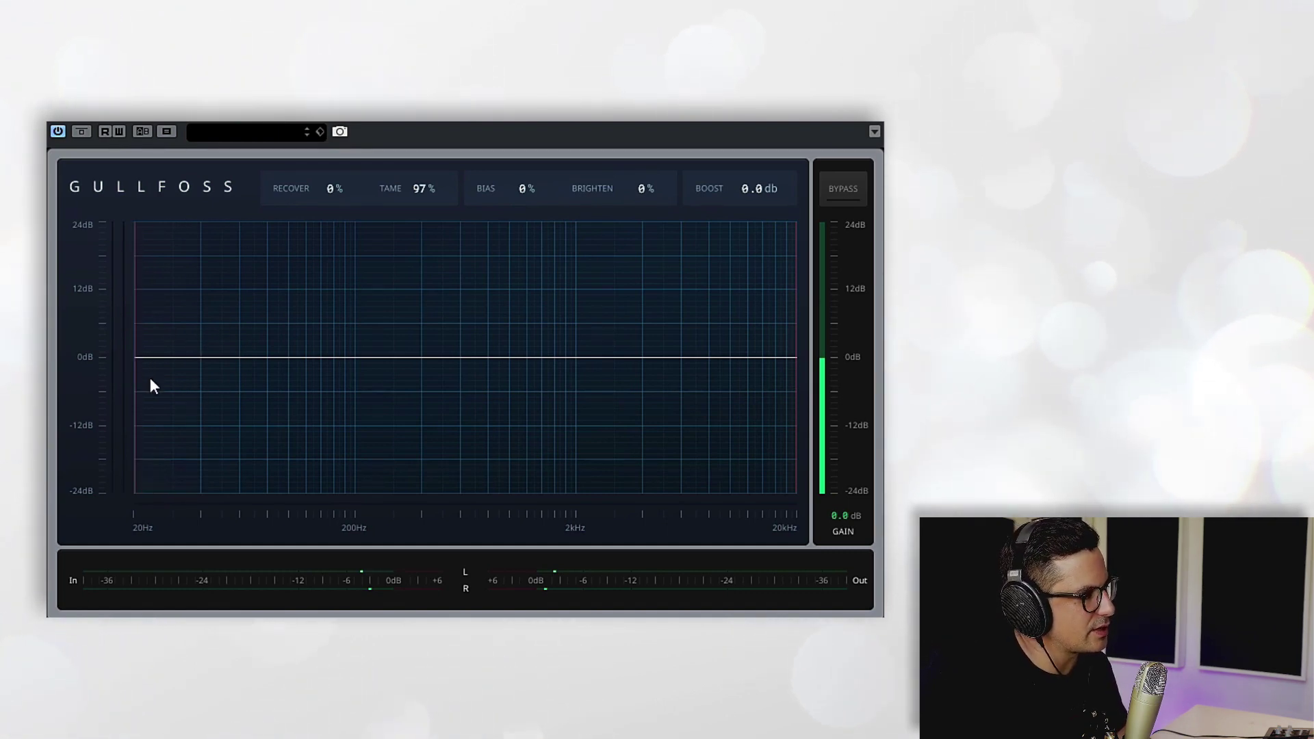
{"action": "left_click_drag", "start_coordinate": [404, 191], "coordinate": [459, 176]}
{"action": "key", "text": "space"}
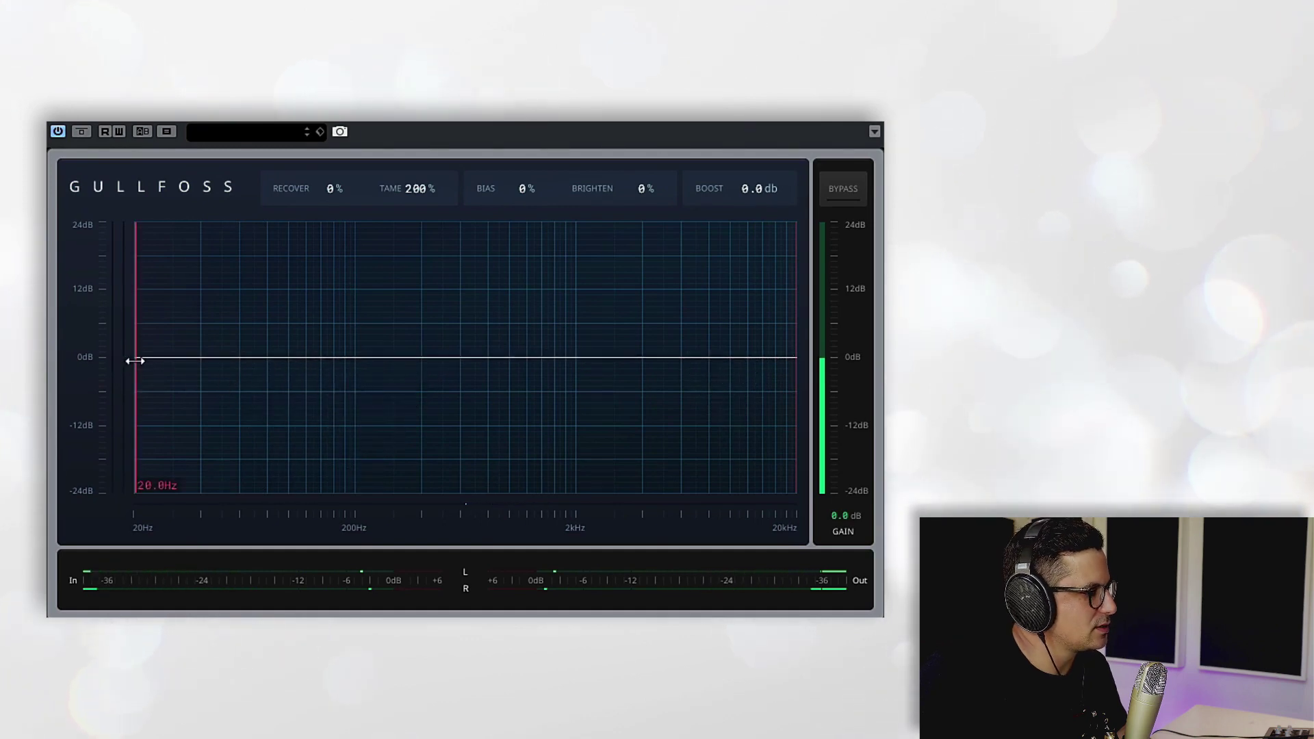
Try frequency limits (low 20Hz, high 178Hz, 280Hz, 996Hz), then set Tame back to 0%.
{"action": "left_click_drag", "start_coordinate": [135, 360], "coordinate": [370, 404]}
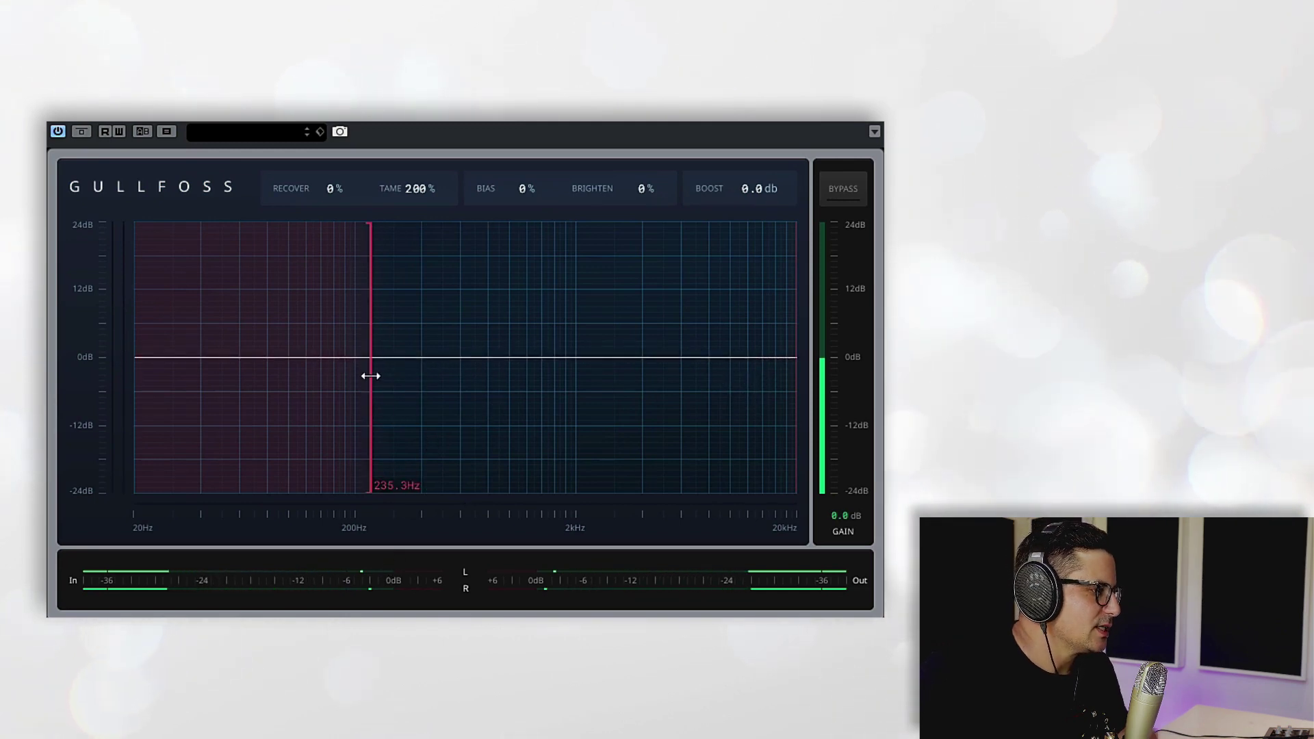
{"action": "left_click_drag", "start_coordinate": [370, 376], "coordinate": [96, 381]}
{"action": "mouse_move", "coordinate": [796, 392]}
{"action": "left_mouse_down"}
{"action": "mouse_move", "coordinate": [346, 422]}
{"action": "mouse_move", "coordinate": [367, 404]}
{"action": "left_mouse_up"}
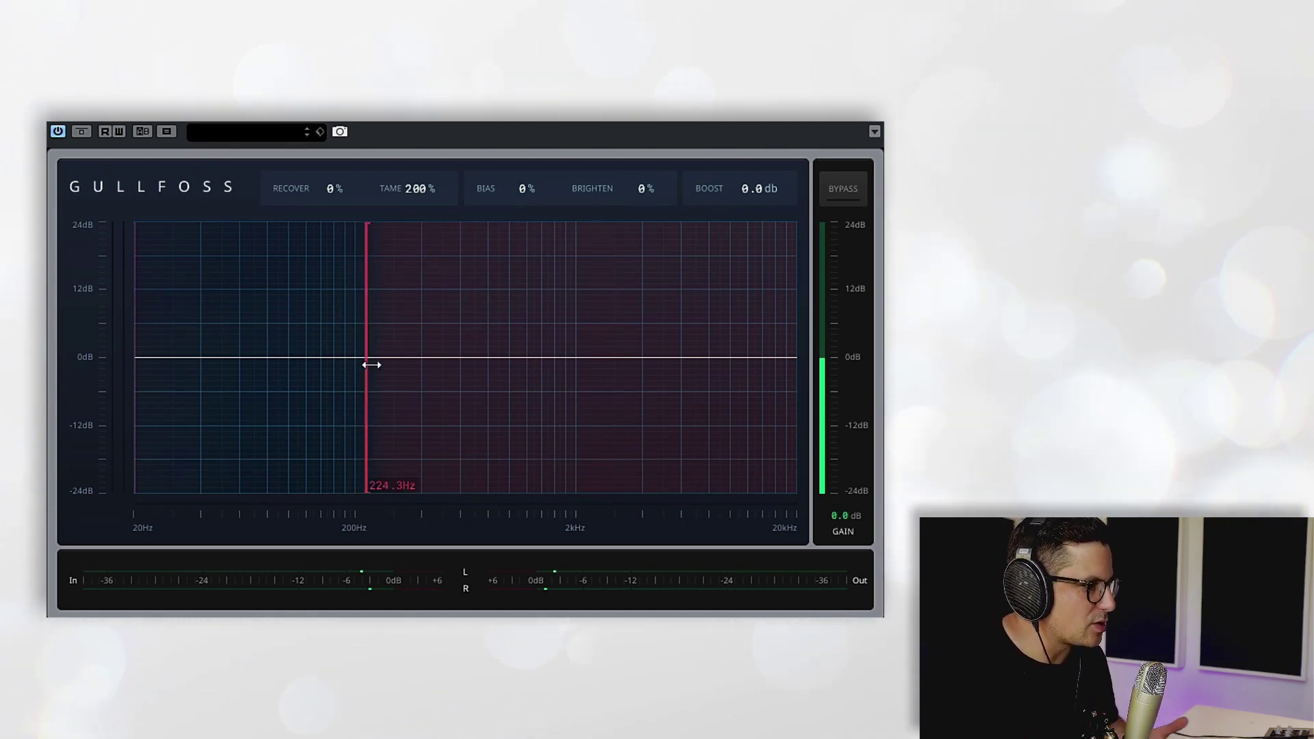
{"action": "key", "text": "space"}
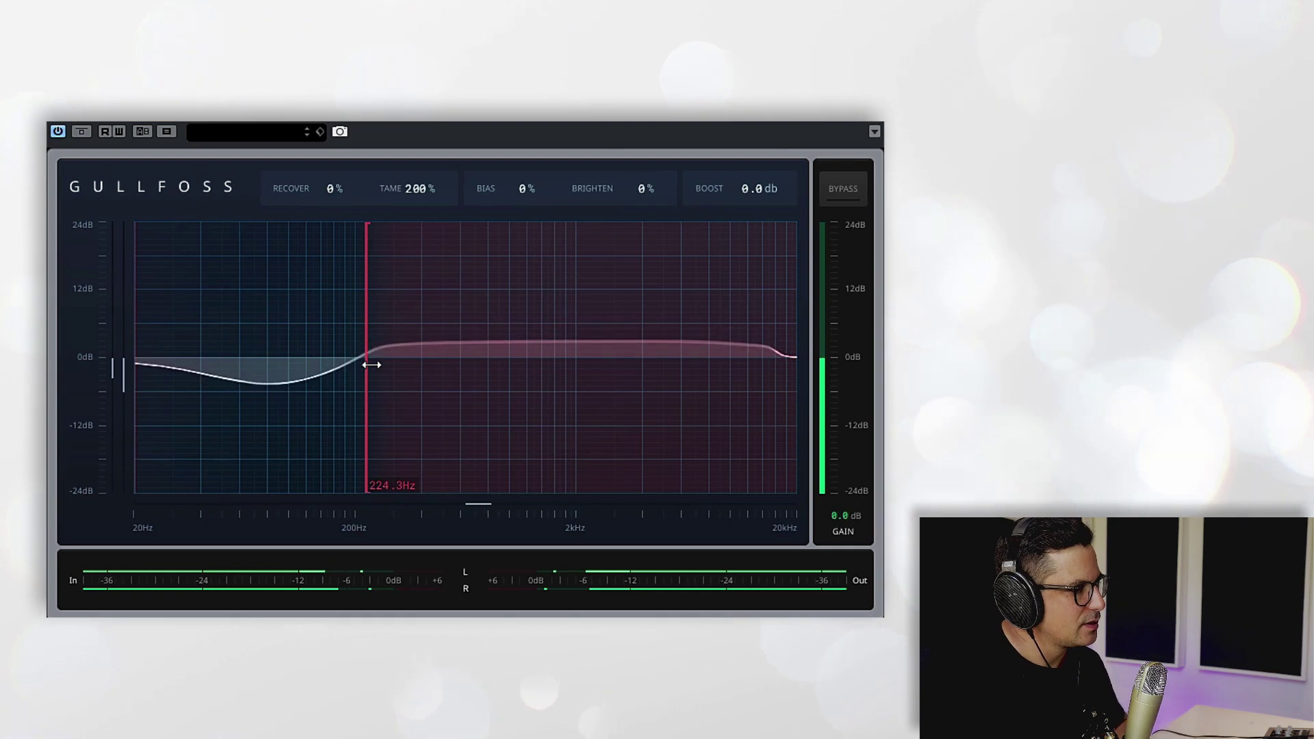
{"action": "left_click_drag", "start_coordinate": [371, 365], "coordinate": [797, 411]}
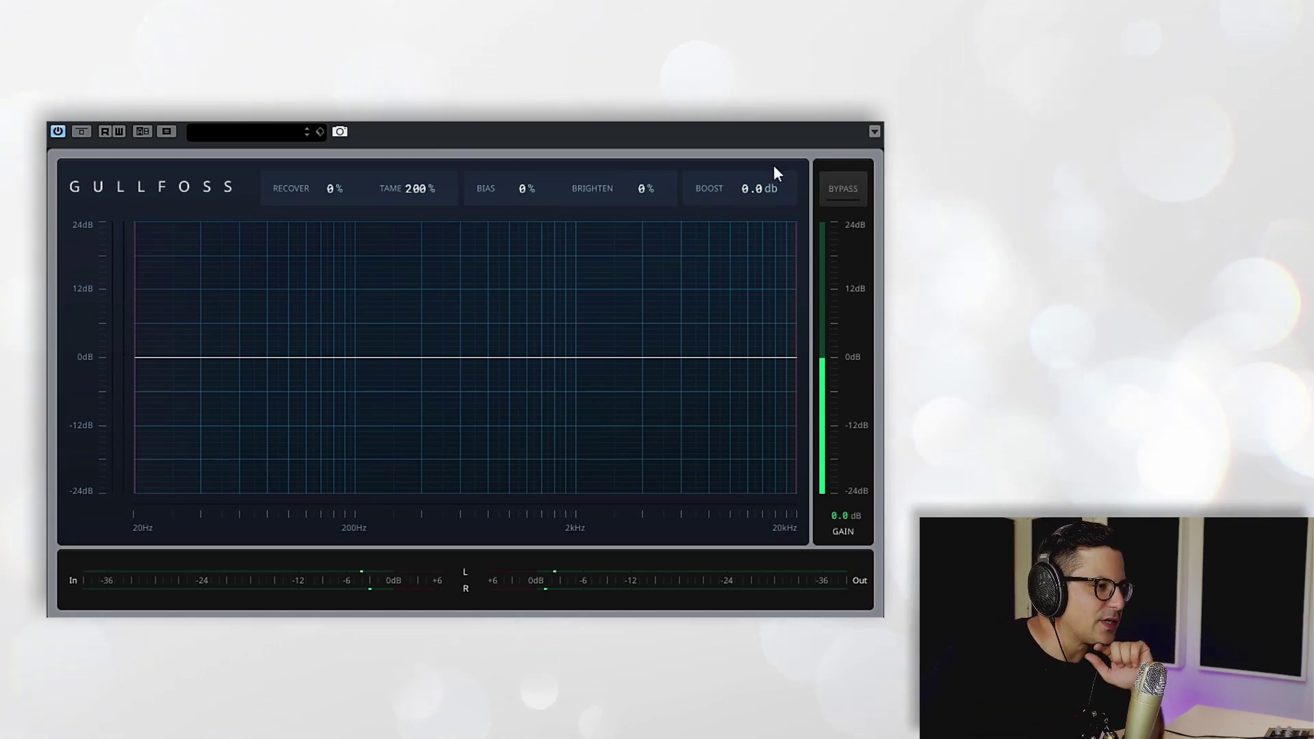
{"action": "mouse_move", "coordinate": [795, 322]}
{"action": "left_mouse_down"}
{"action": "mouse_move", "coordinate": [712, 334]}
{"action": "mouse_move", "coordinate": [797, 332]}
{"action": "left_mouse_up"}
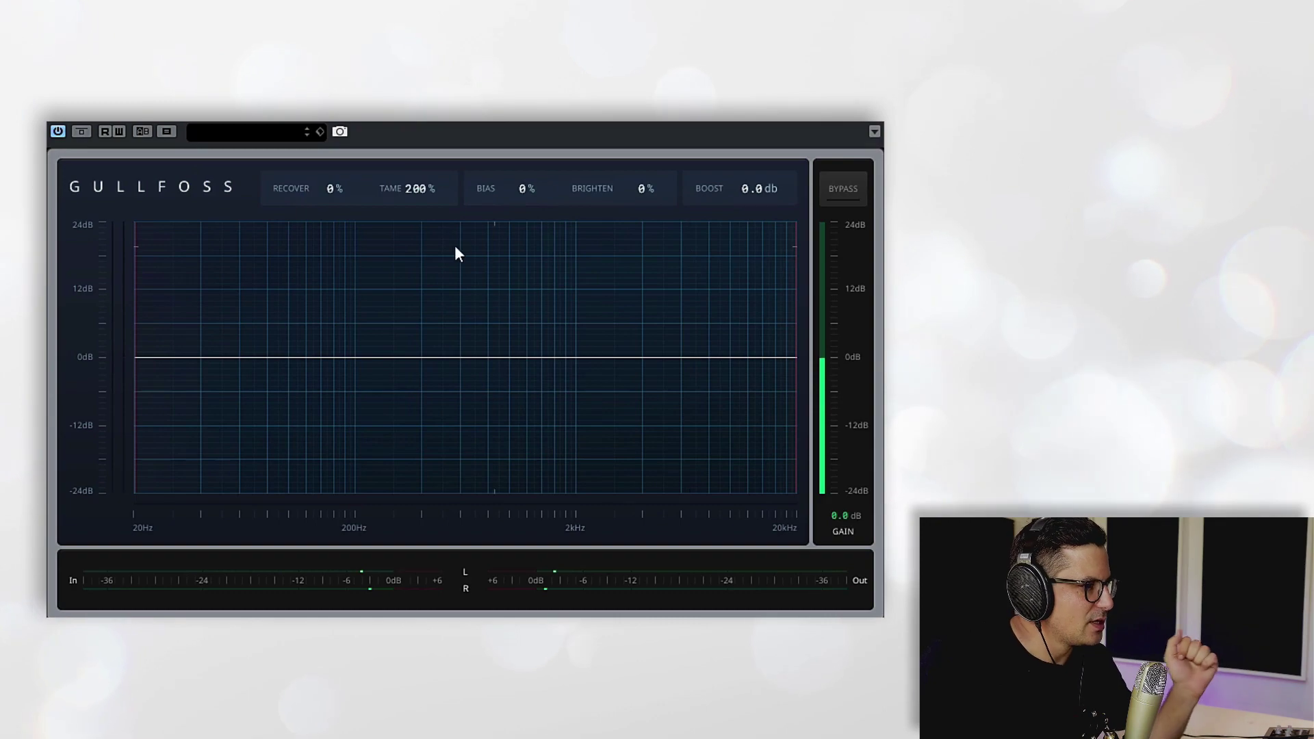
{"action": "left_click_drag", "start_coordinate": [420, 189], "coordinate": [417, 589]}
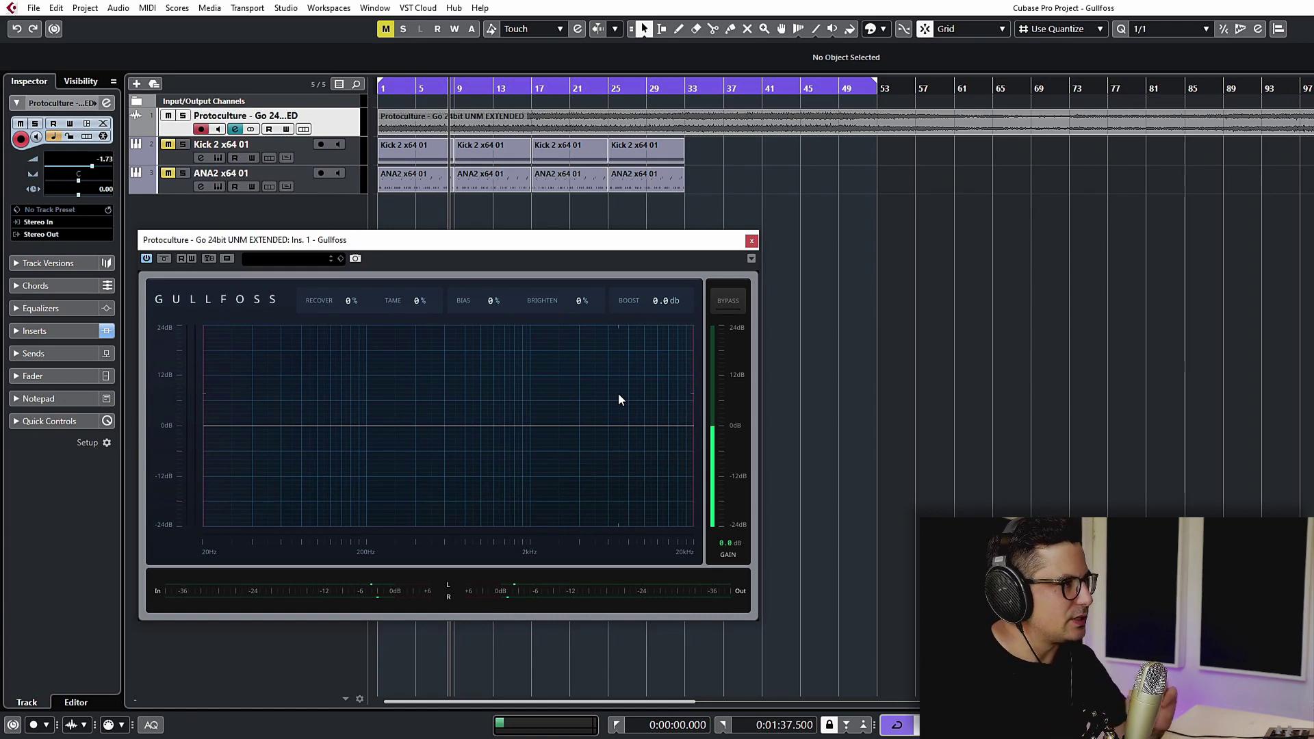
Close the Gullfoss window and unmute the Kick 2 and ANA2 tracks.
{"action": "left_click", "coordinate": [751, 242]}
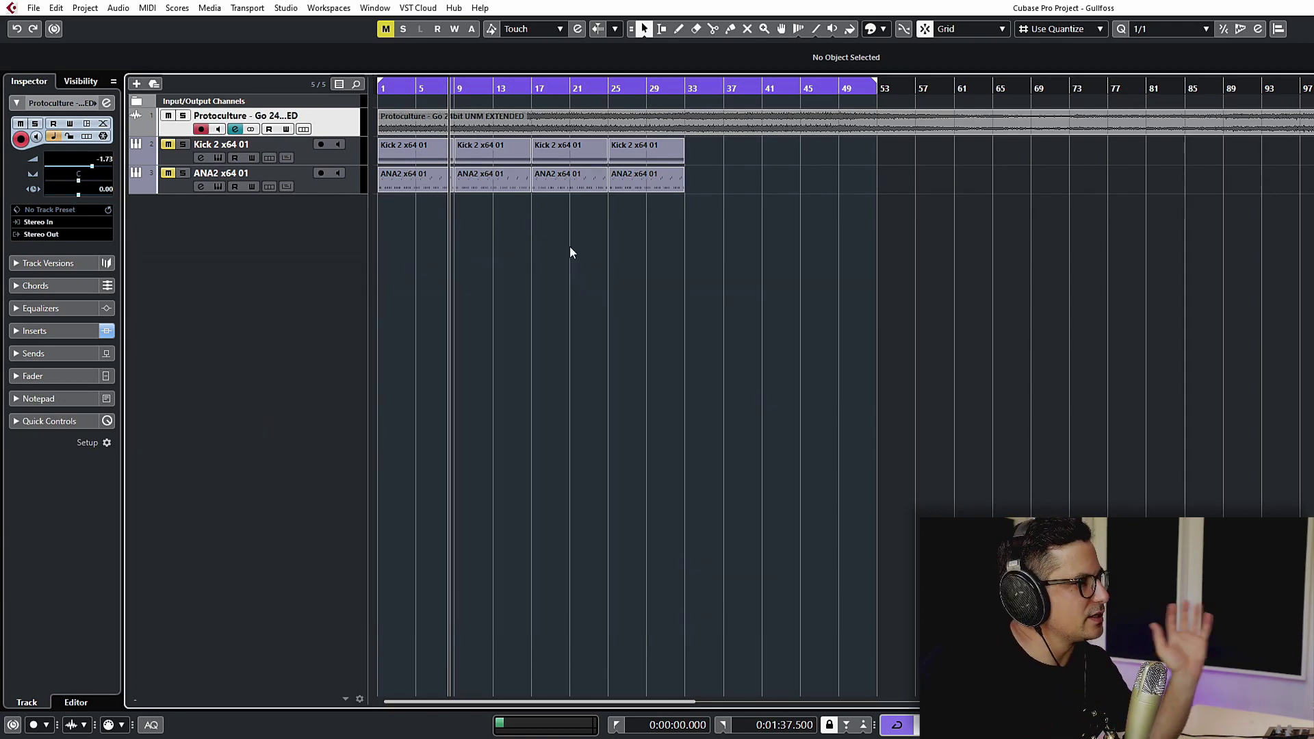
{"action": "left_click", "coordinate": [167, 144]}
{"action": "left_click", "coordinate": [168, 173]}
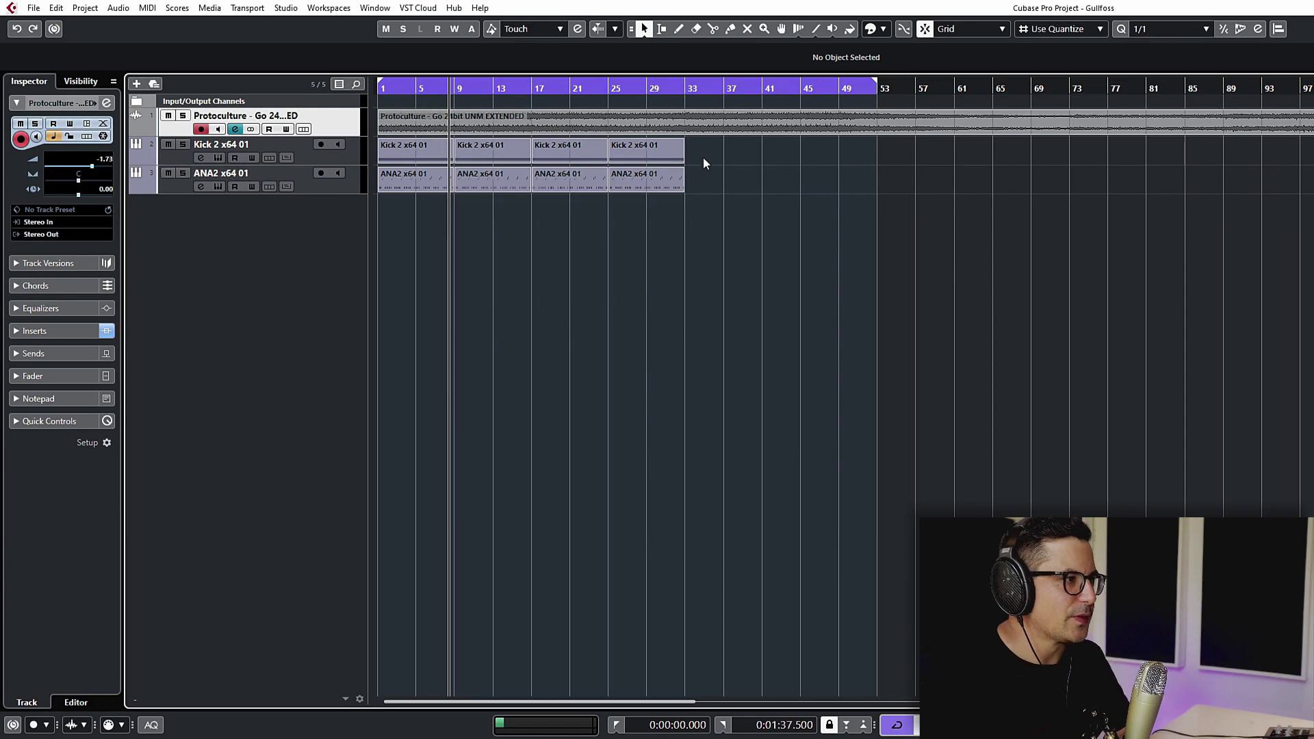
Set the loop range to the Kick 2 and ANA2 parts, bars 1 to 33, then deselect them.
{"action": "left_click_drag", "start_coordinate": [704, 163], "coordinate": [373, 166]}
{"action": "key", "text": "p"}
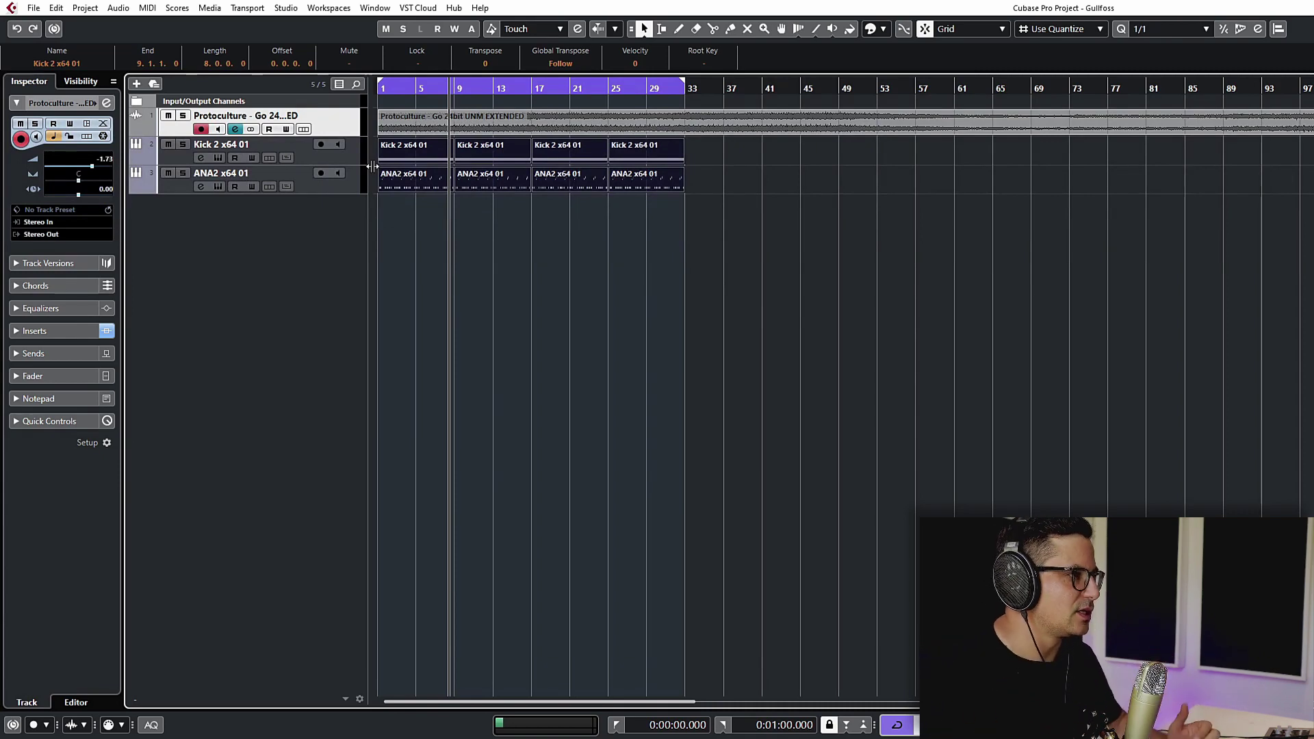
{"action": "left_click", "coordinate": [491, 296]}
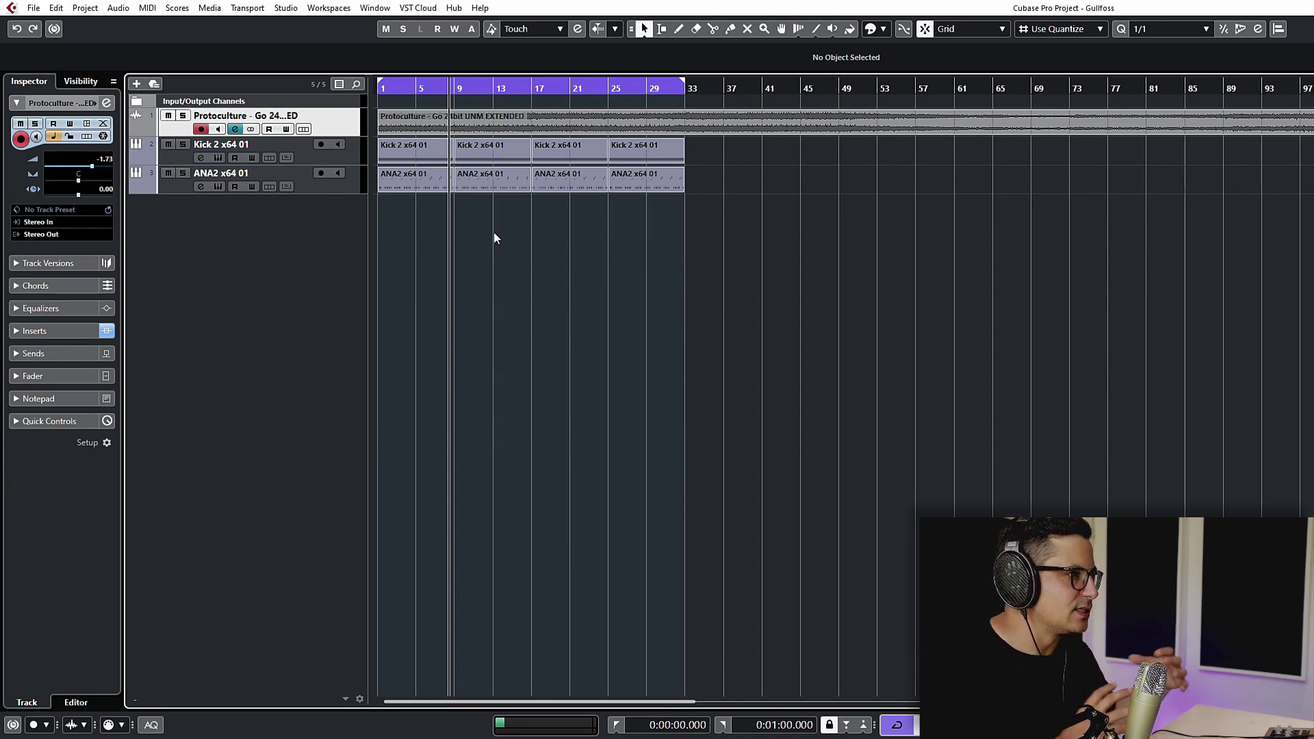
Open the Gullfoss insert from Kick 2's channel settings and move its window aside.
{"action": "left_click", "coordinate": [200, 157]}
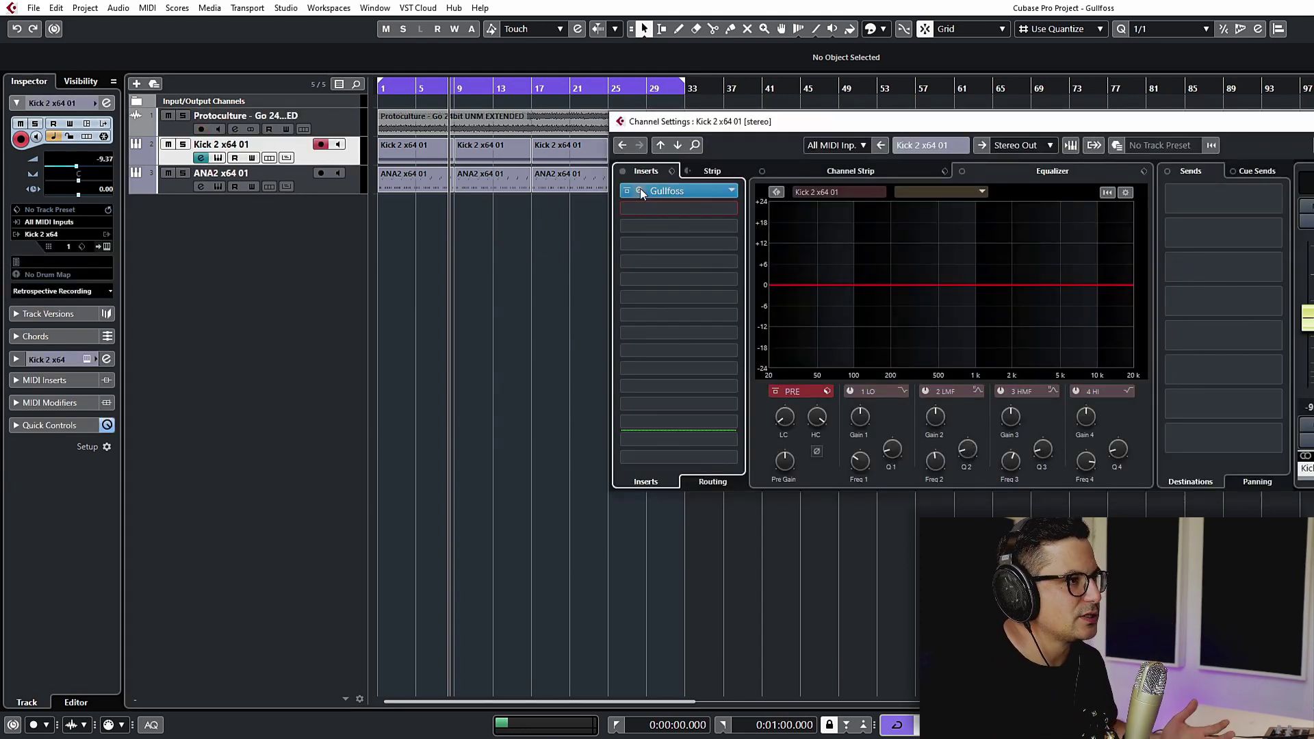
{"action": "left_click", "coordinate": [674, 192]}
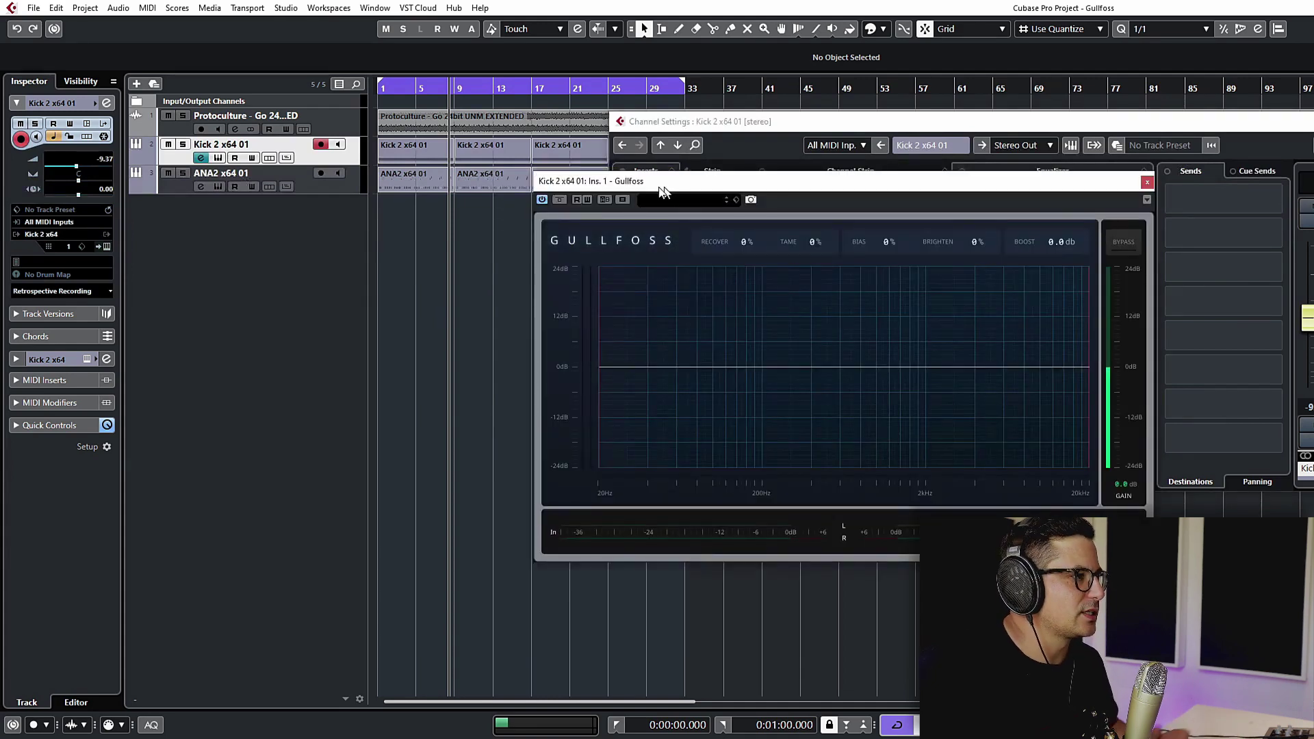
{"action": "left_click_drag", "start_coordinate": [661, 191], "coordinate": [420, 210]}
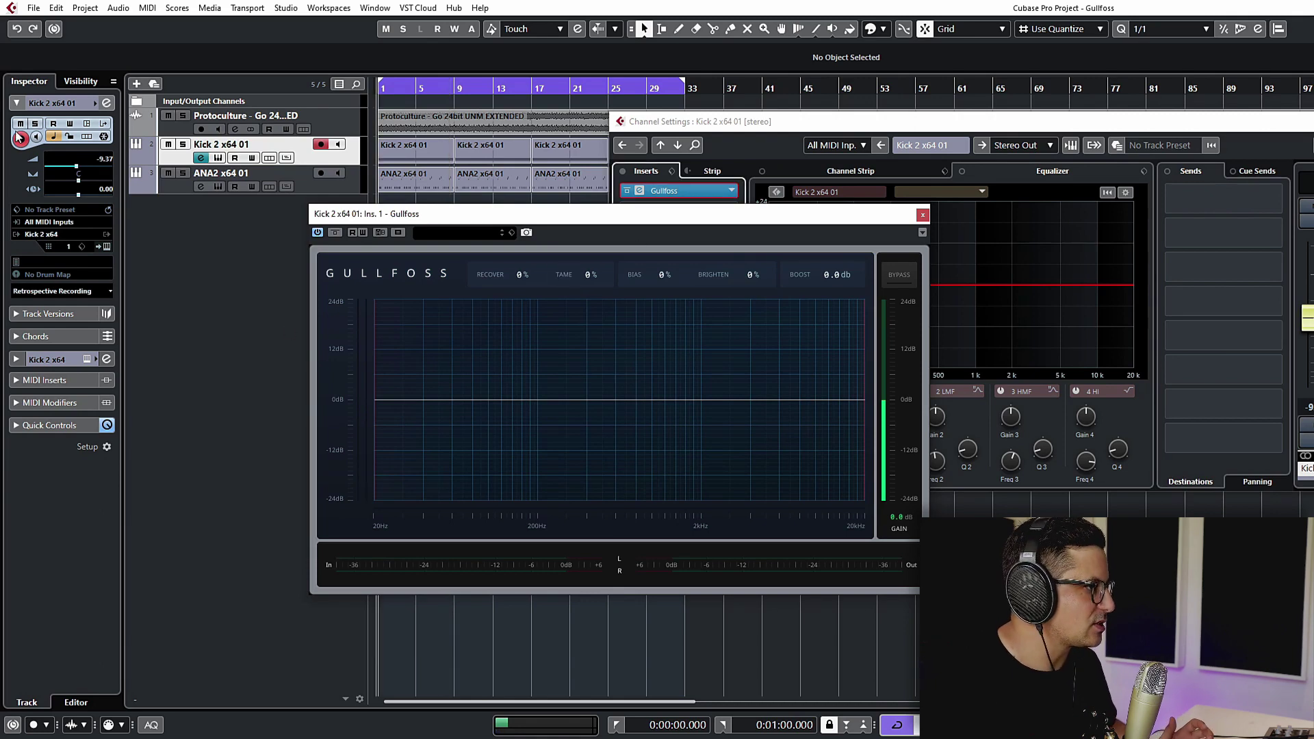
Mute the Protoculture mix, select ANA2, and play kick and bass briefly.
{"action": "left_click", "coordinate": [168, 115]}
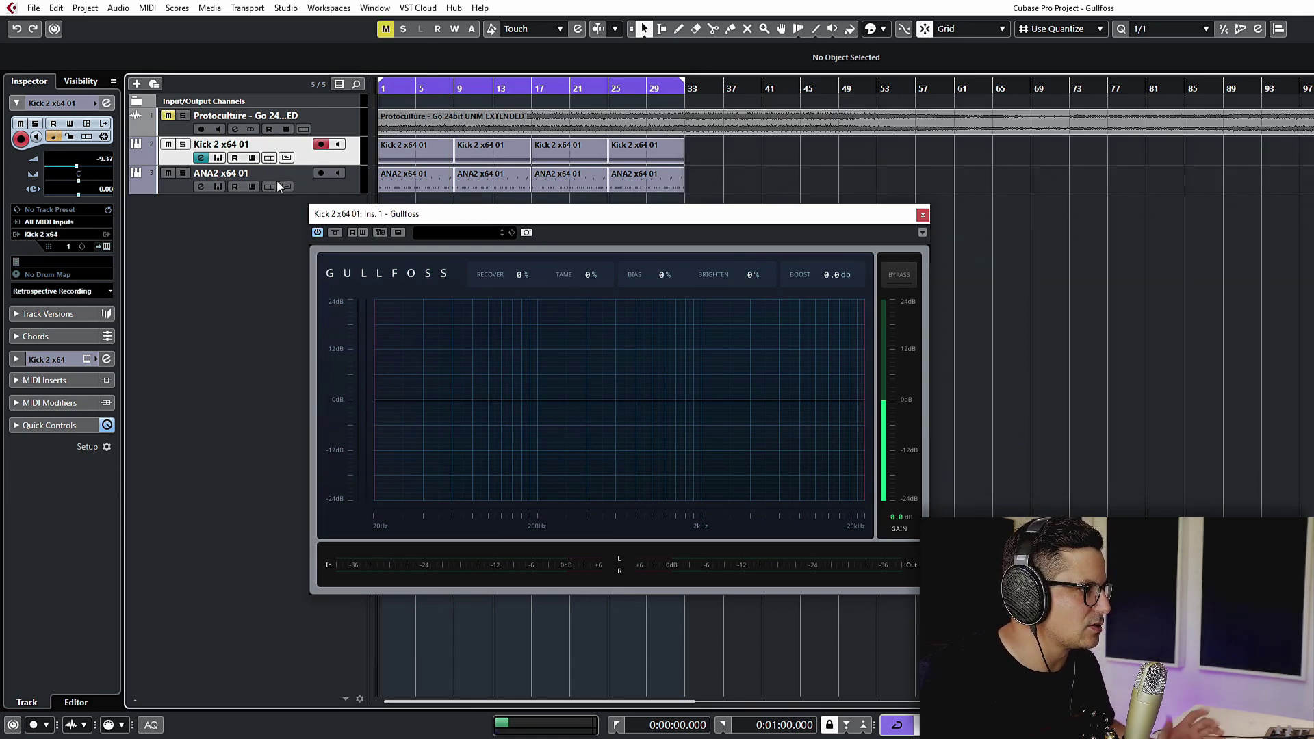
{"action": "left_click", "coordinate": [330, 188]}
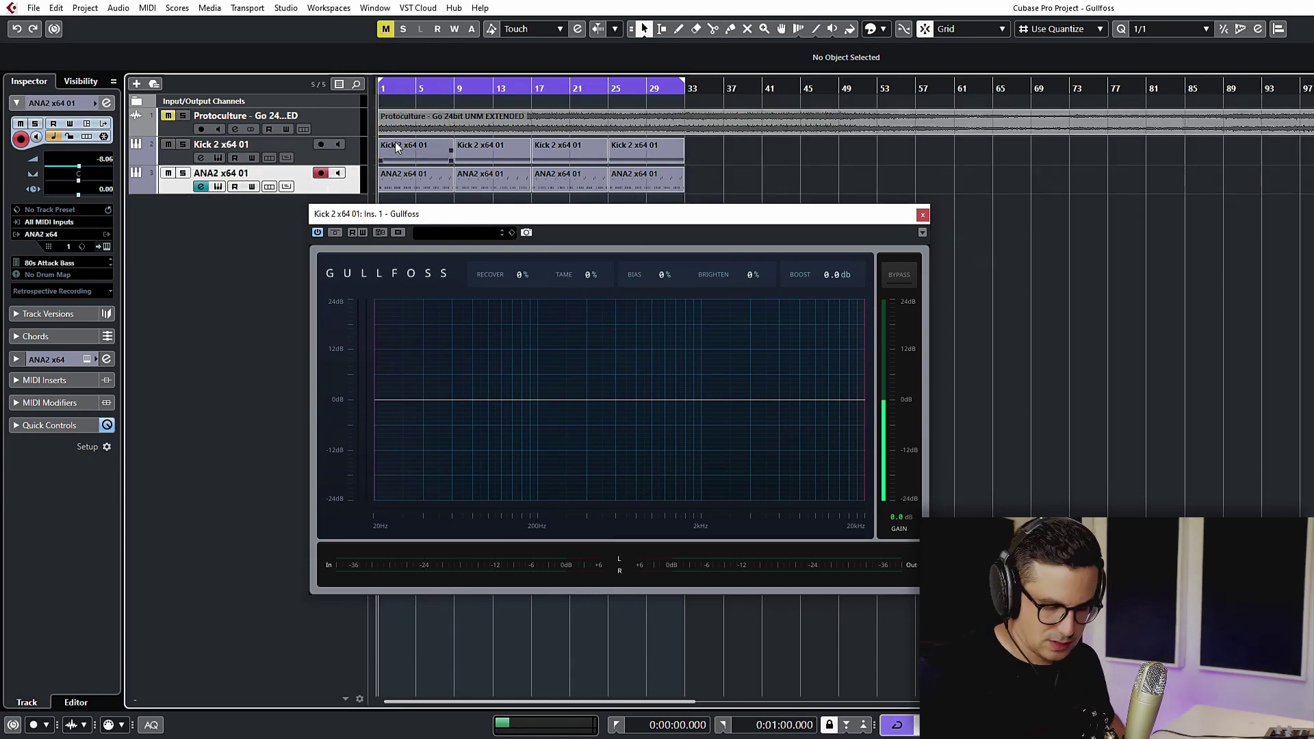
{"action": "key", "text": "space"}
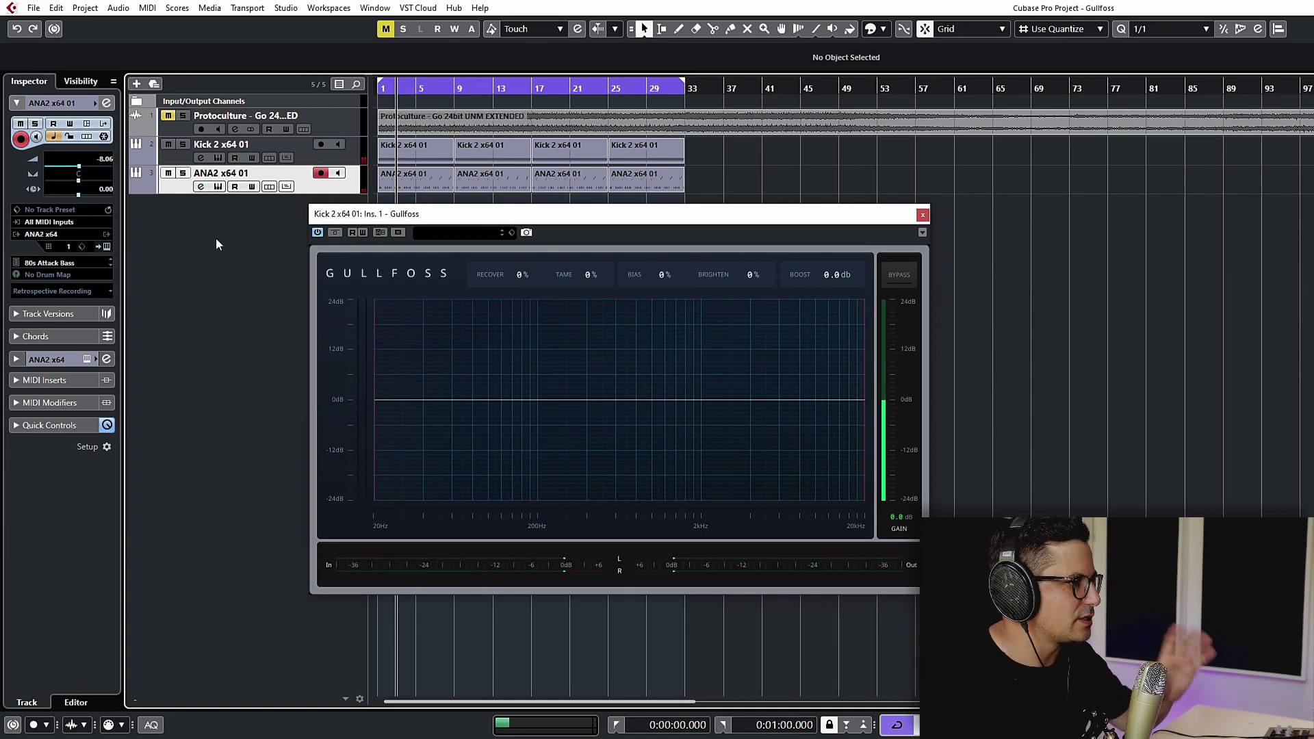
{"action": "key", "text": "space"}
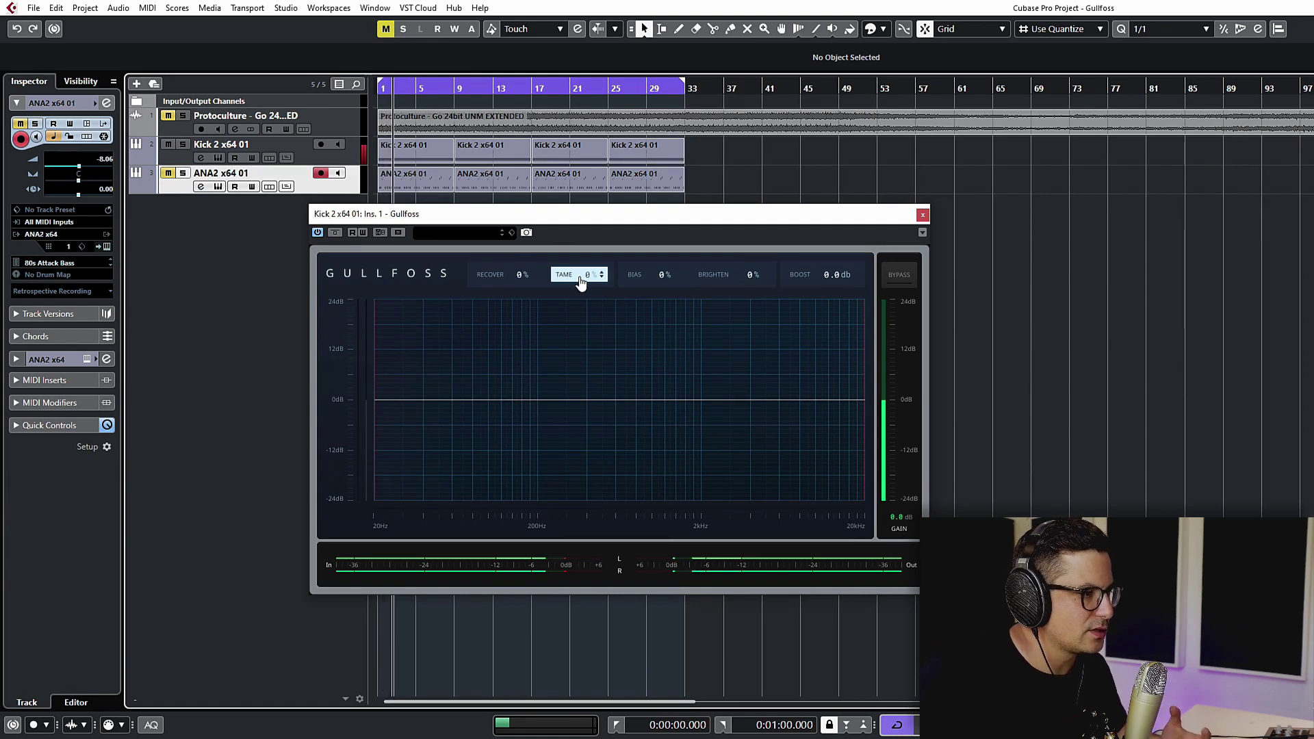
Raise the kick's Tame to about 96% and compare it against bypass.
{"action": "left_click_drag", "start_coordinate": [584, 282], "coordinate": [579, 130]}
{"action": "key", "text": "space"}
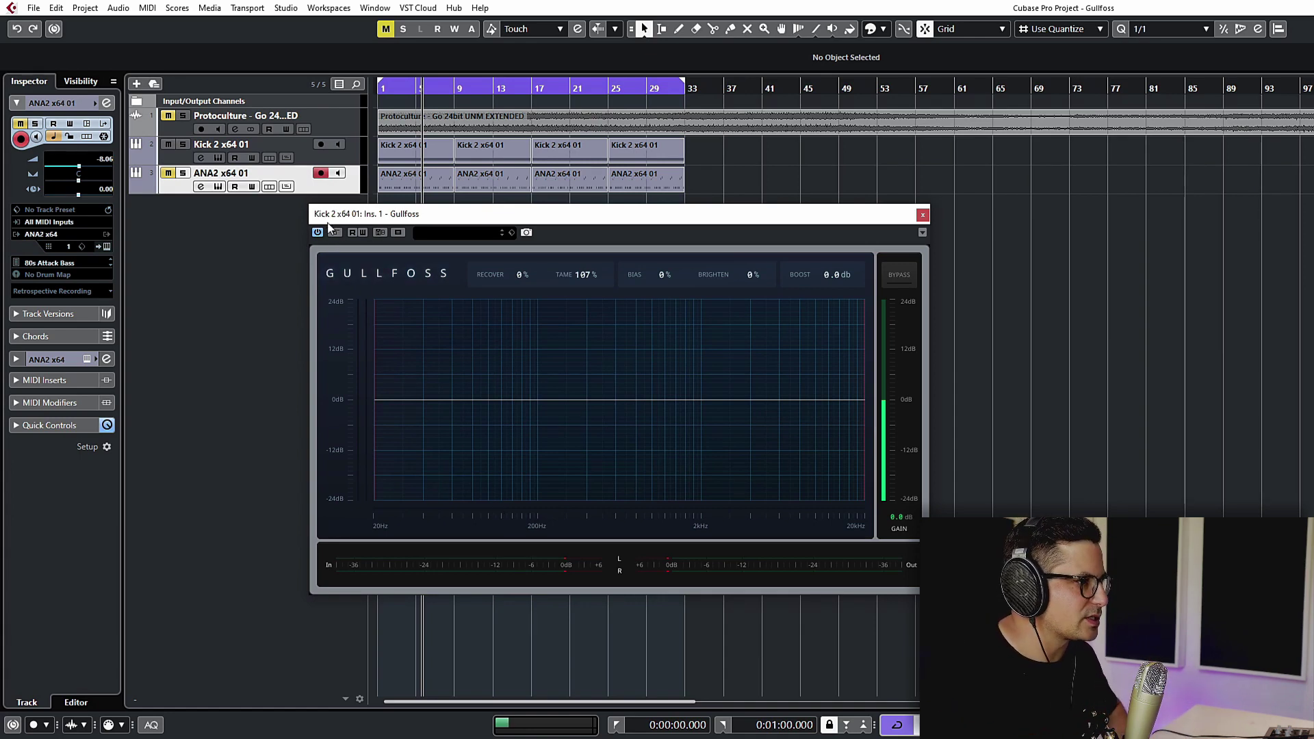
{"action": "key", "text": "Home"}
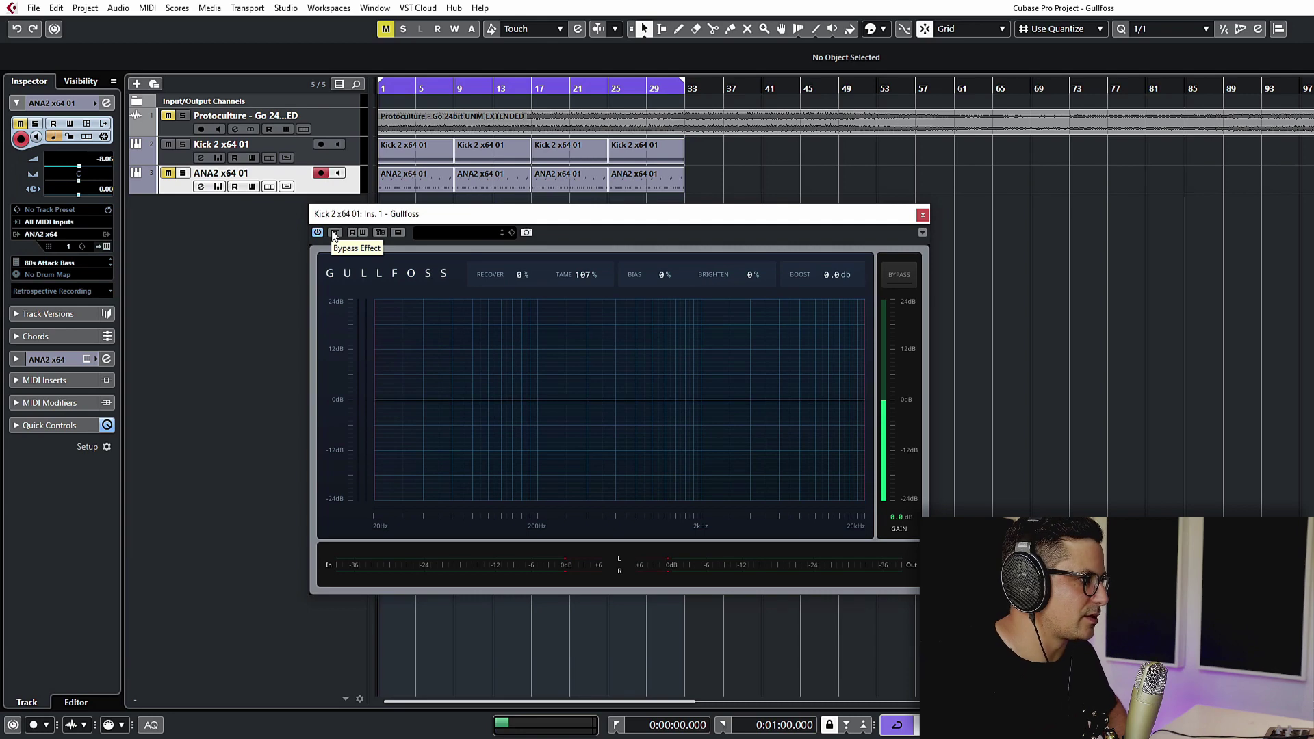
{"action": "left_click", "coordinate": [334, 233]}
{"action": "key", "text": "space"}
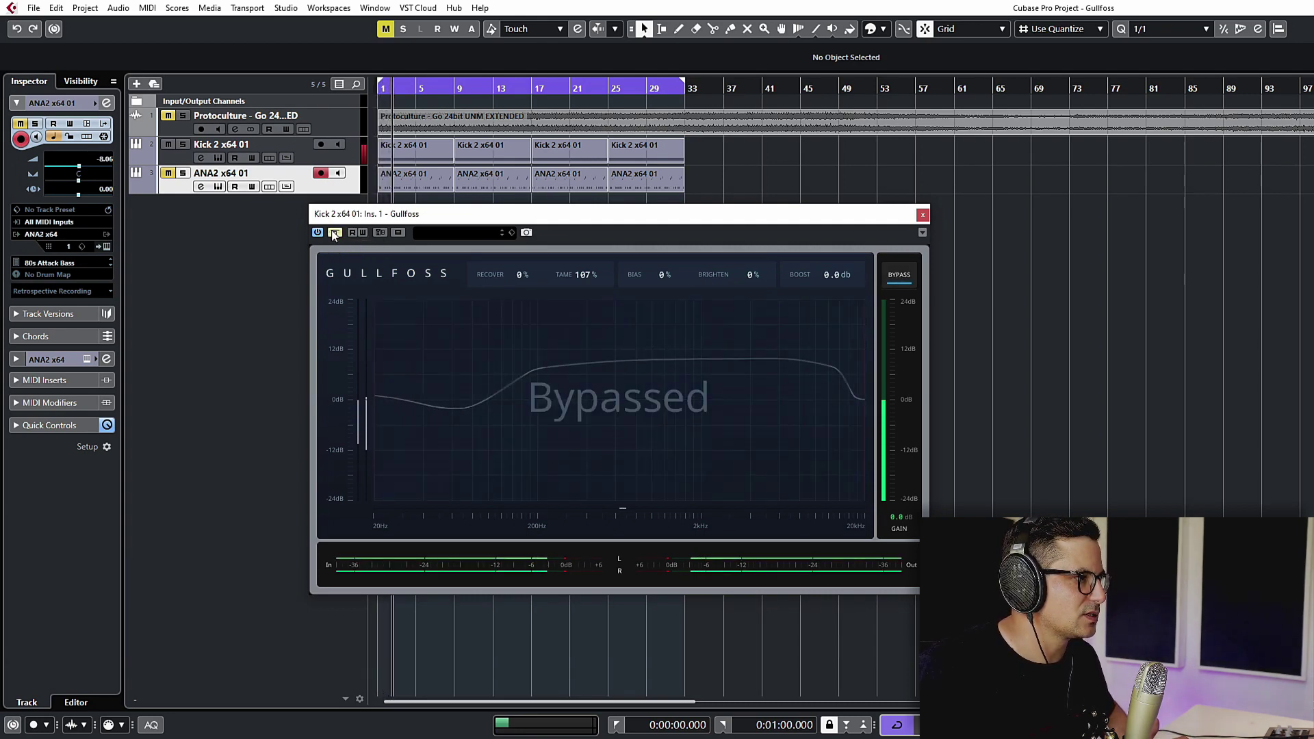
{"action": "left_click", "coordinate": [334, 233]}
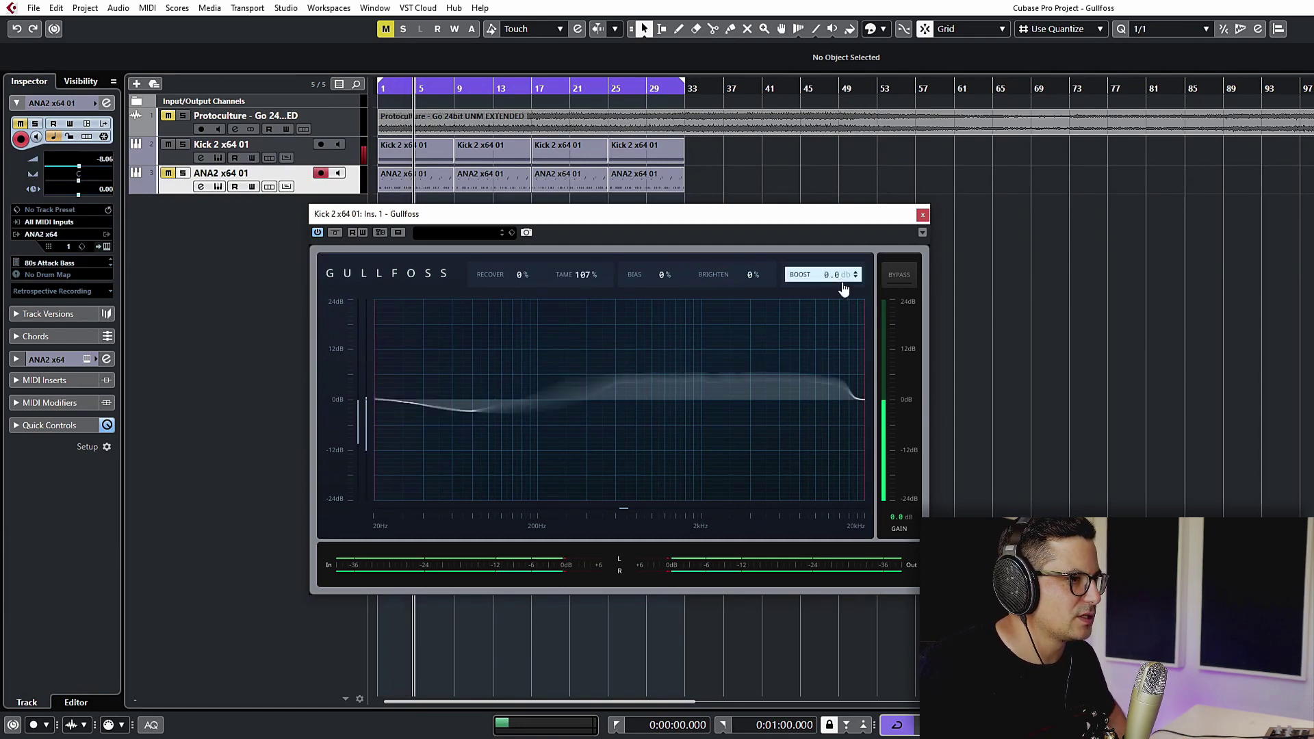
Set Boost to 3.1 dB, fine-tune Tame, compare against bypass, then unmute ANA2.
{"action": "mouse_move", "coordinate": [842, 281]}
{"action": "left_mouse_down"}
{"action": "mouse_move", "coordinate": [851, 217]}
{"action": "mouse_move", "coordinate": [836, 286]}
{"action": "left_mouse_up"}
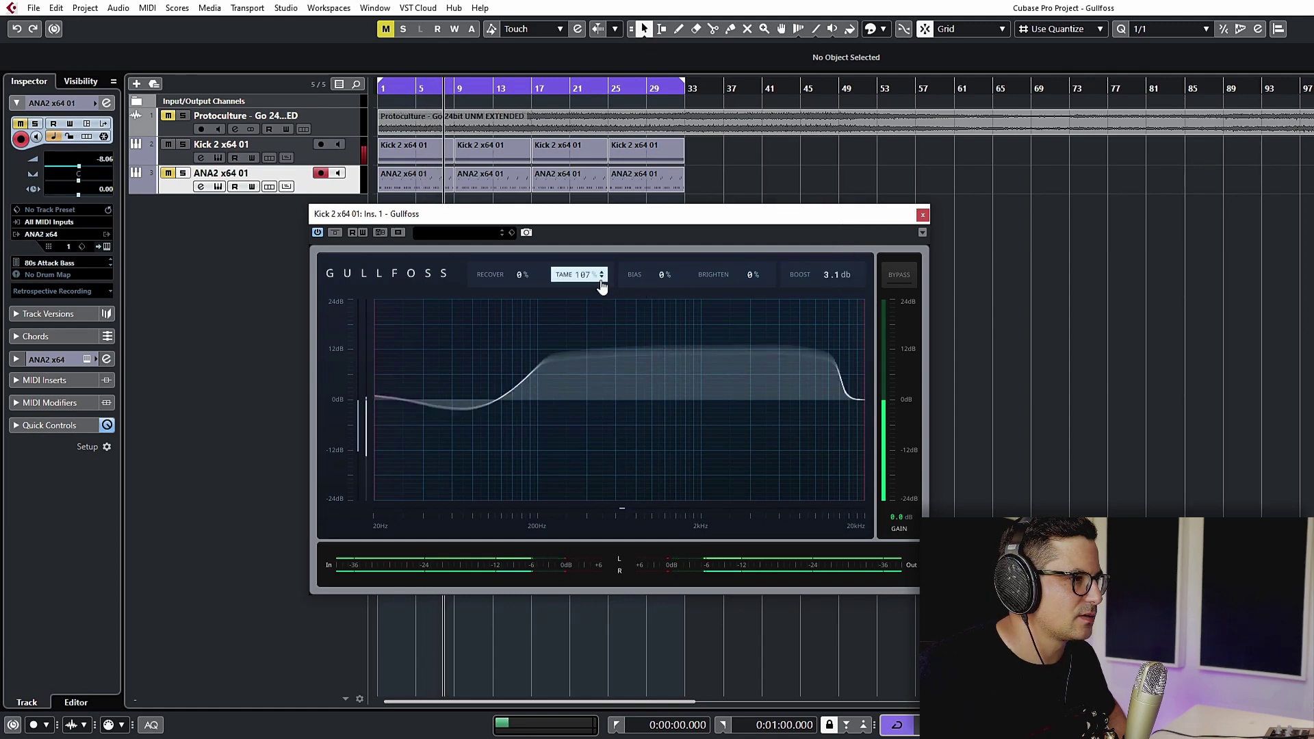
{"action": "left_click_drag", "start_coordinate": [602, 279], "coordinate": [593, 249]}
{"action": "left_click", "coordinate": [335, 233]}
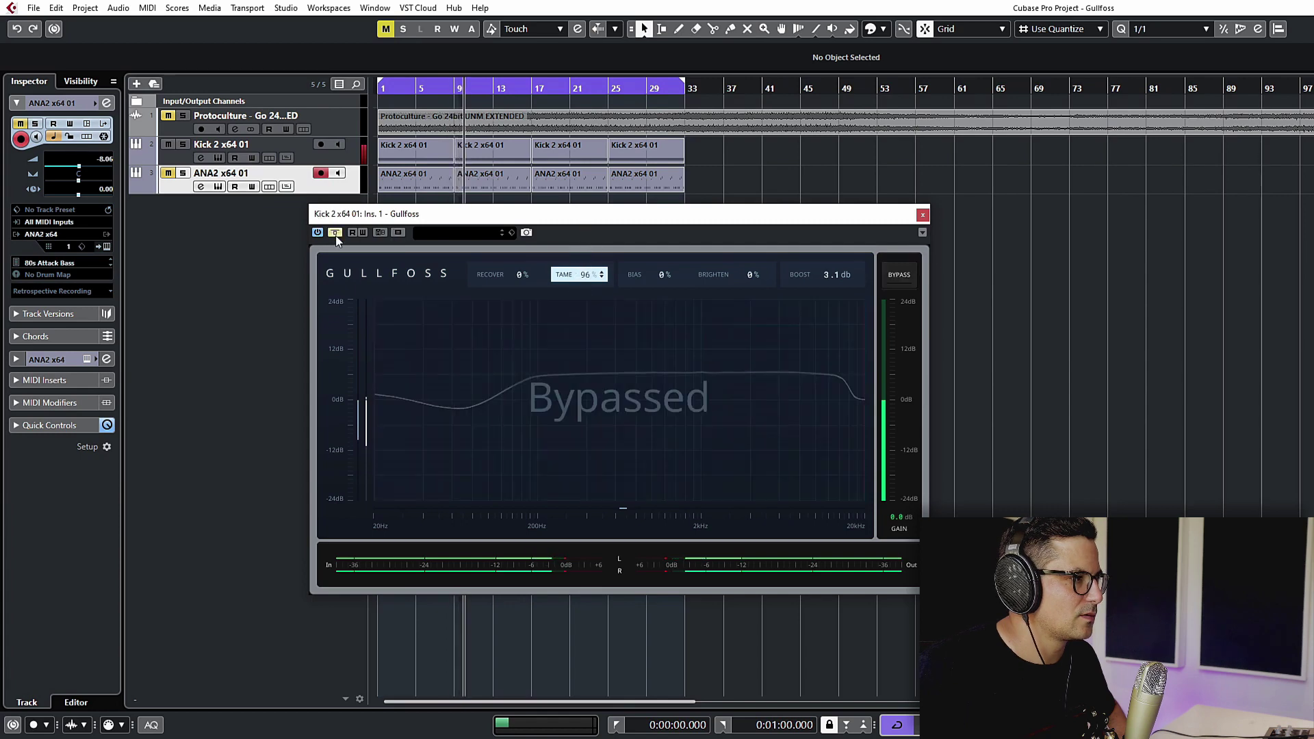
{"action": "left_click", "coordinate": [335, 233]}
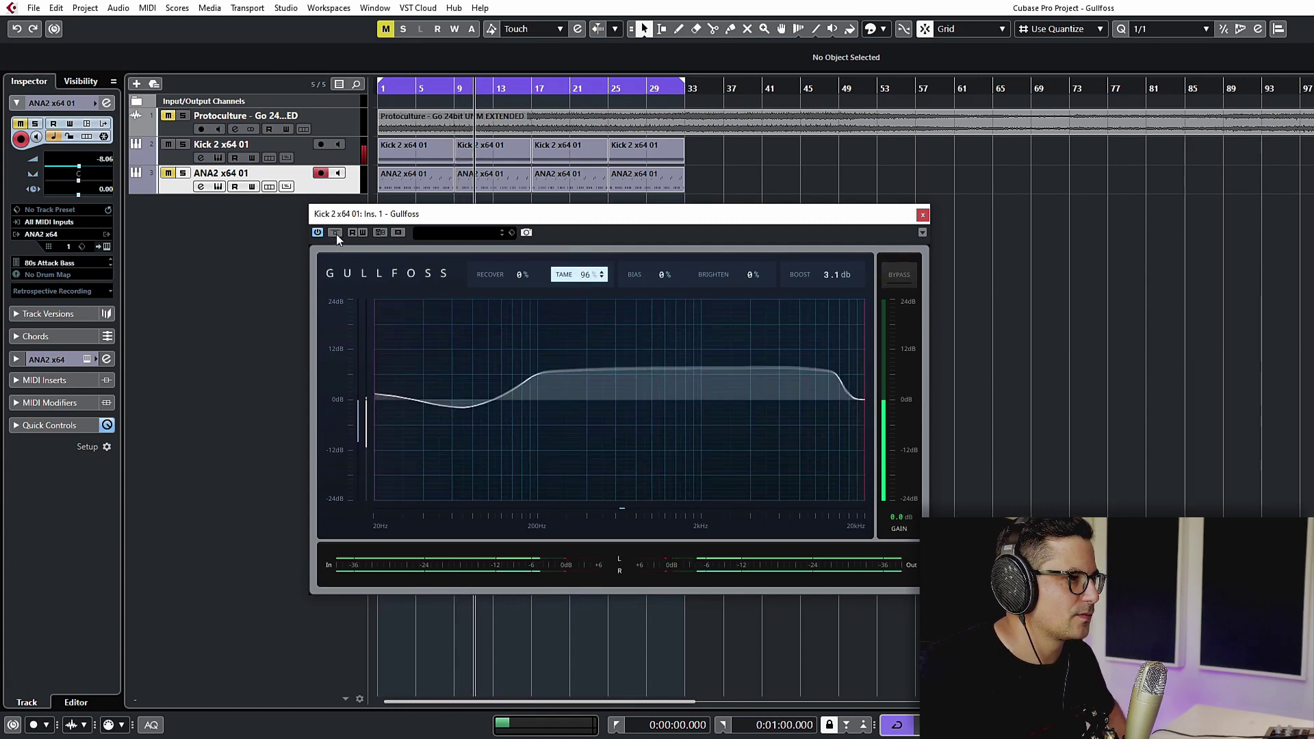
{"action": "left_click", "coordinate": [336, 233]}
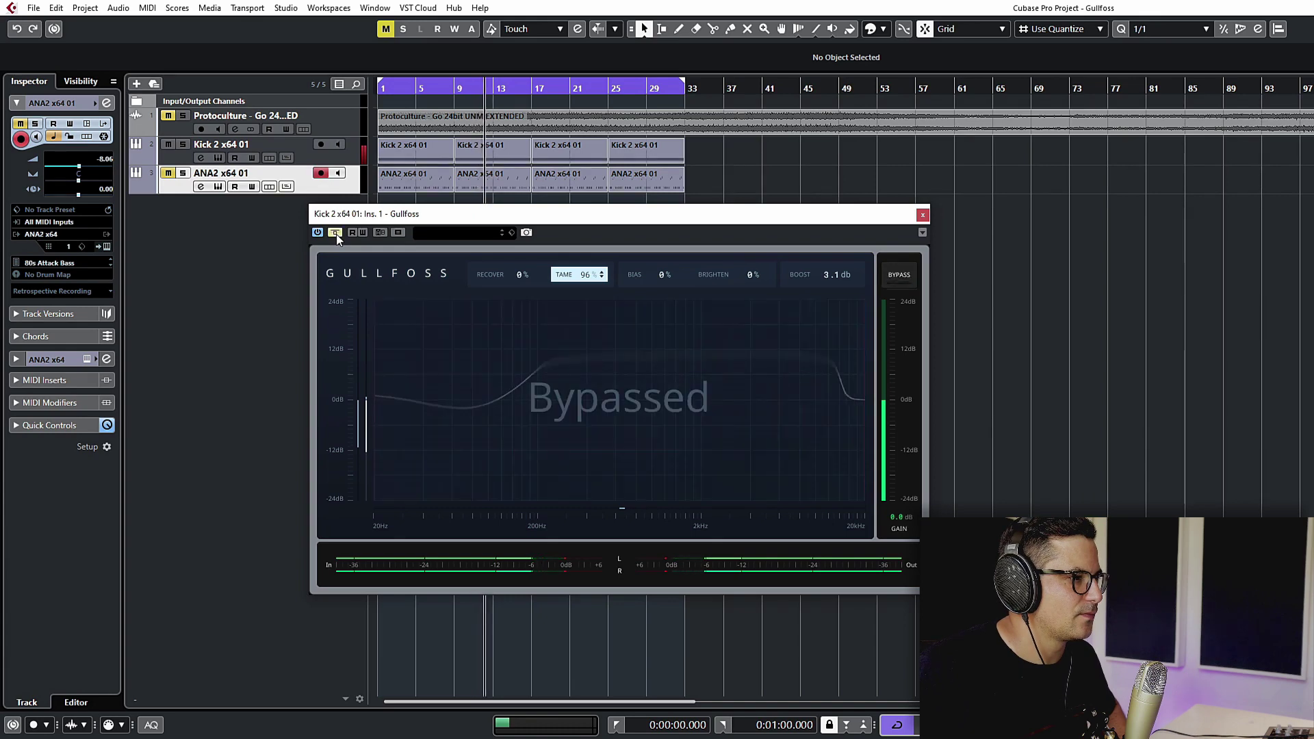
{"action": "left_click", "coordinate": [336, 233]}
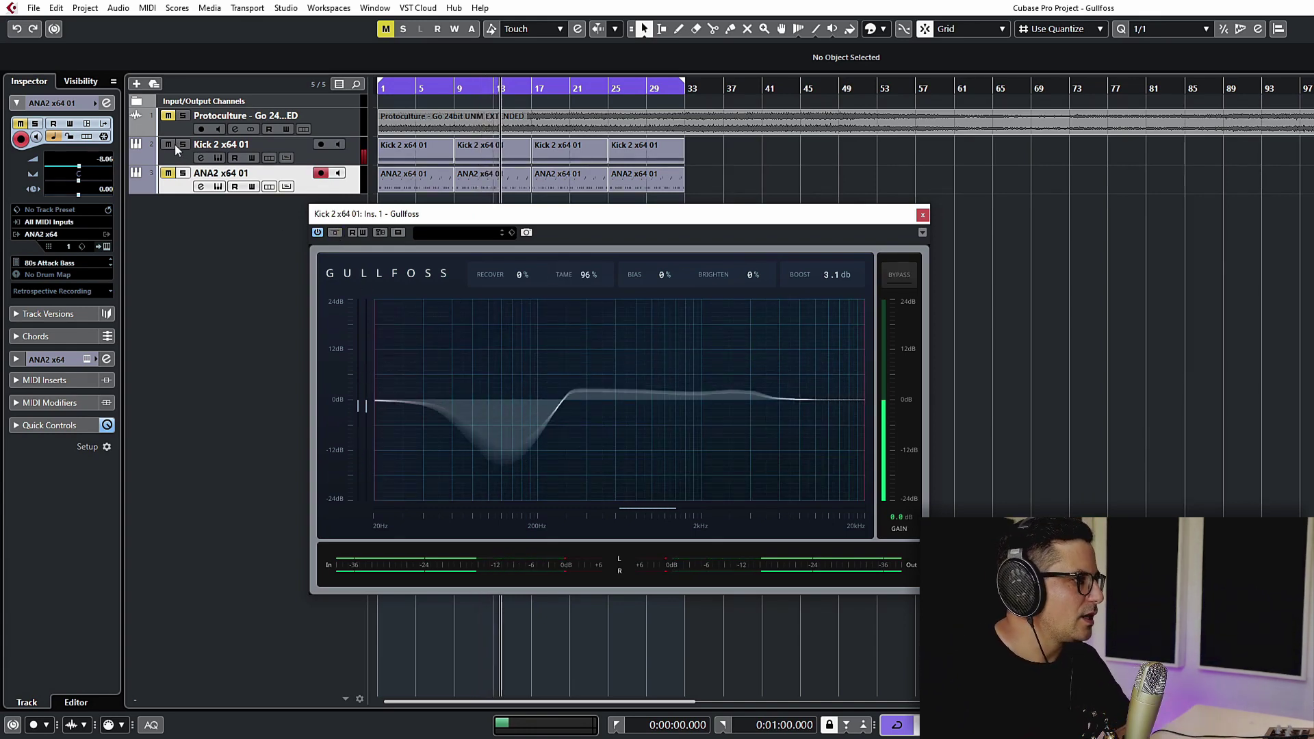
{"action": "left_click", "coordinate": [168, 173]}
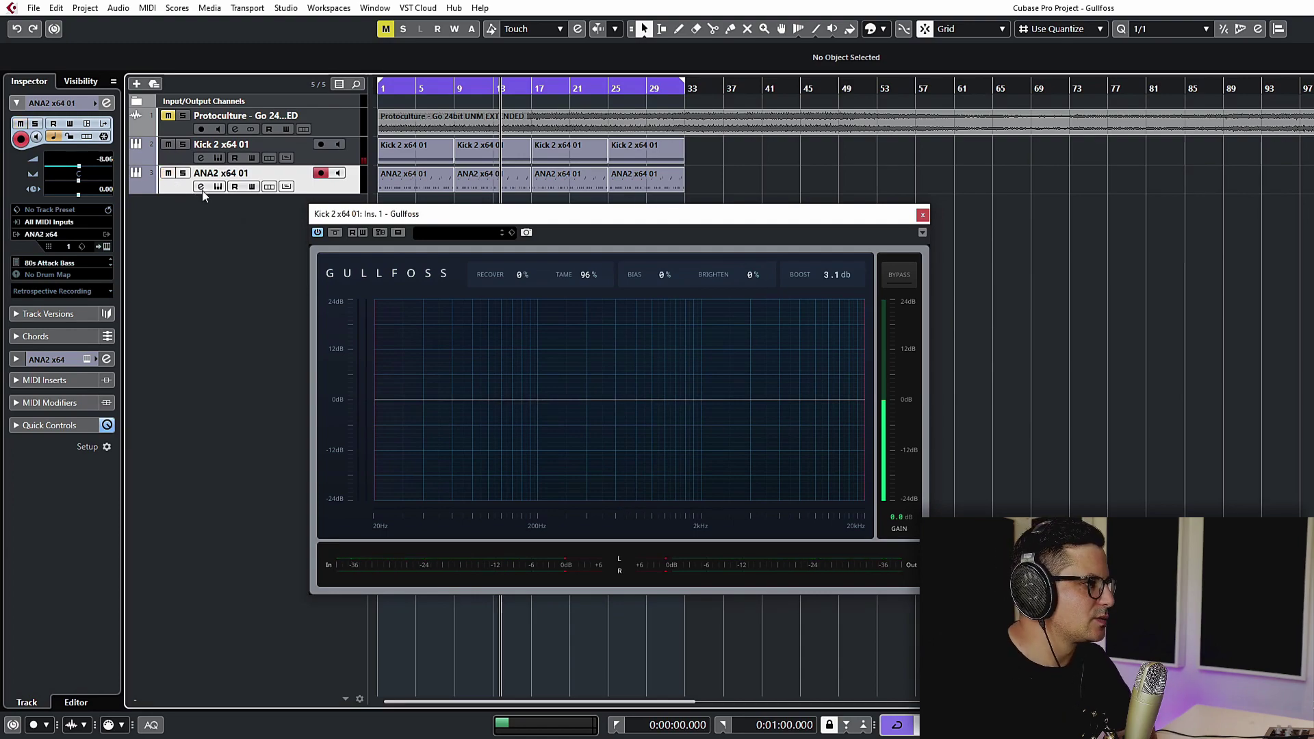
Swap the kick's Gullfoss window for the one on the ANA2 bass channel, then start playback.
{"action": "left_click", "coordinate": [202, 187]}
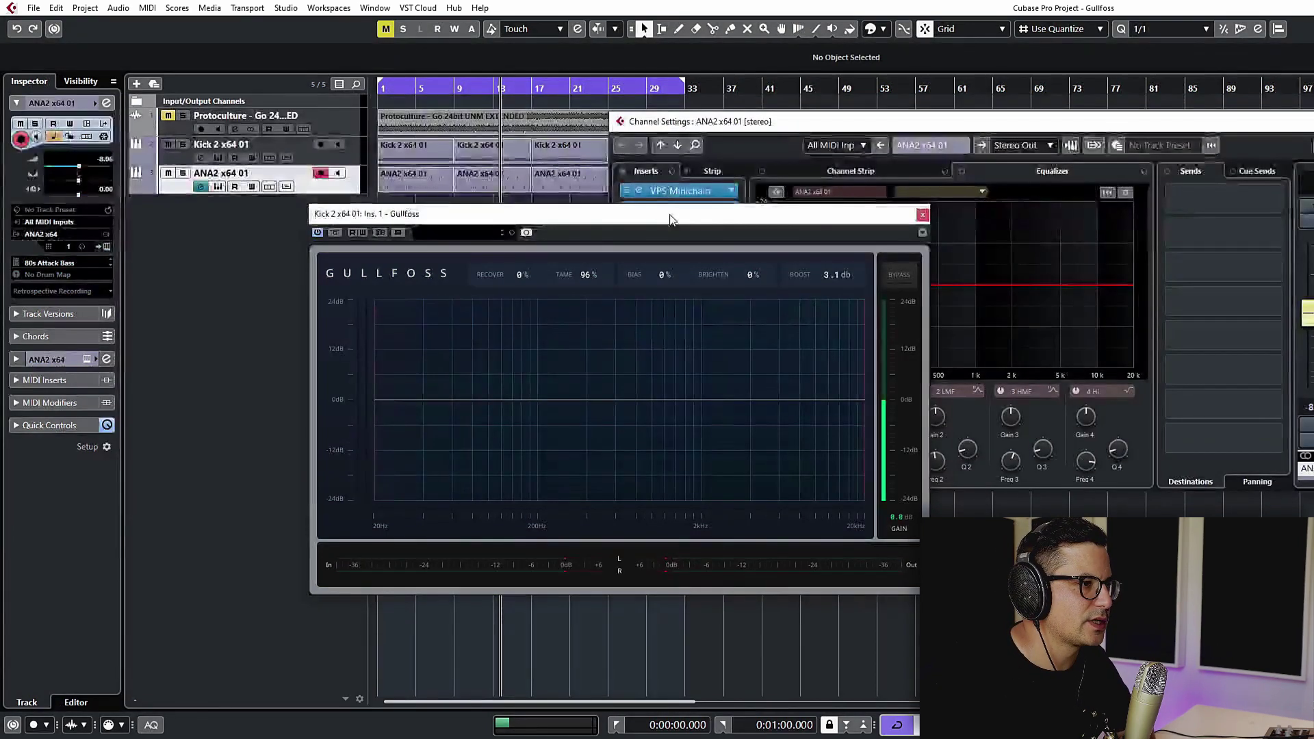
{"action": "left_click", "coordinate": [923, 216]}
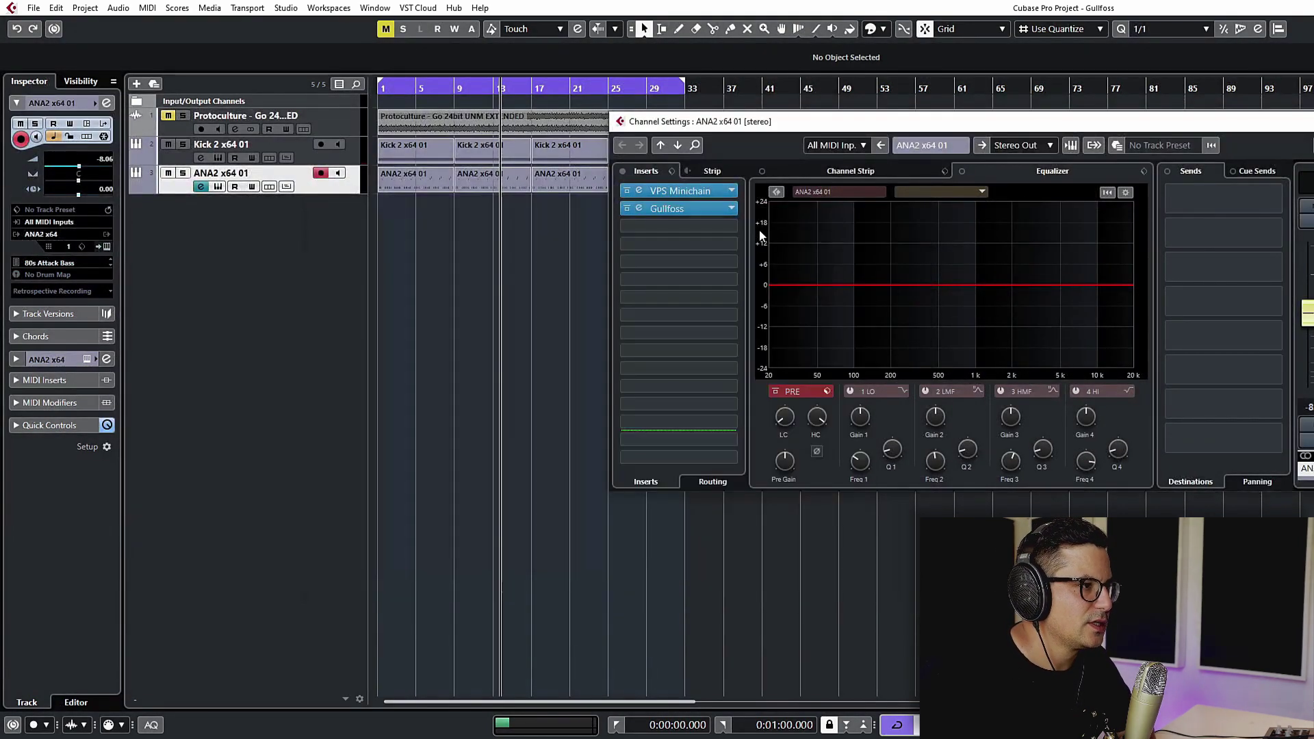
{"action": "left_click", "coordinate": [642, 207]}
{"action": "left_click_drag", "start_coordinate": [657, 185], "coordinate": [274, 228]}
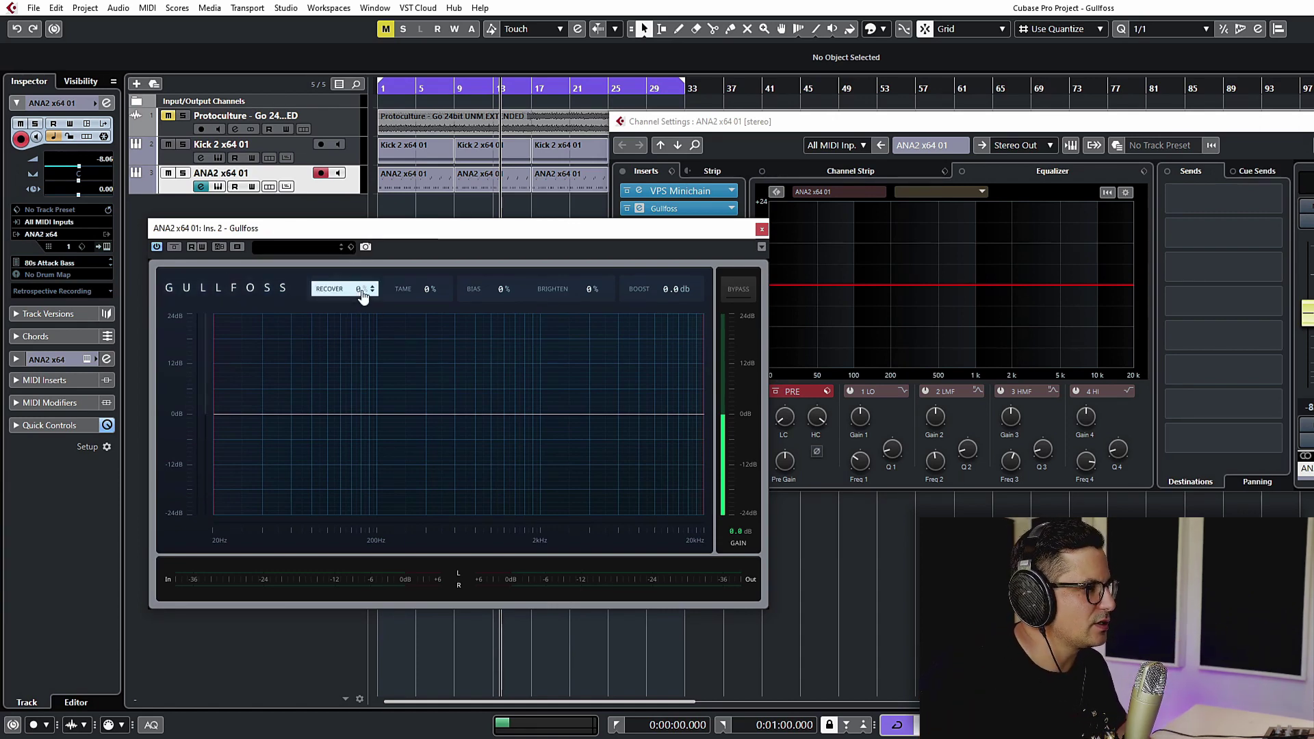
{"action": "key", "text": "space"}
Set the bass's Gullfoss to Recover 100%, Brighten 15%, Tame 21% and Boost 2.1 dB.
{"action": "left_click_drag", "start_coordinate": [363, 296], "coordinate": [364, 248]}
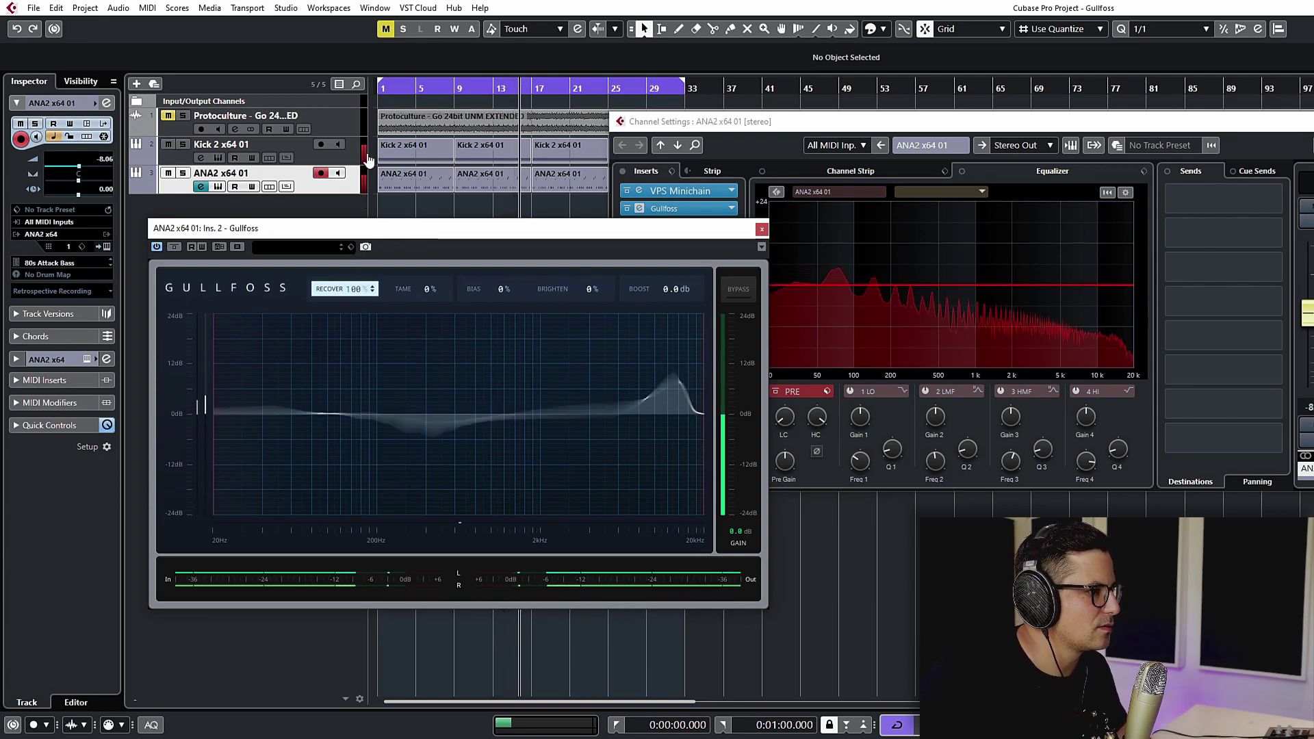
{"action": "type", "text": "100"}
{"action": "key", "text": "Return"}
{"action": "scroll", "coordinate": [585, 287], "scroll_direction": "up", "scroll_amount": 5}
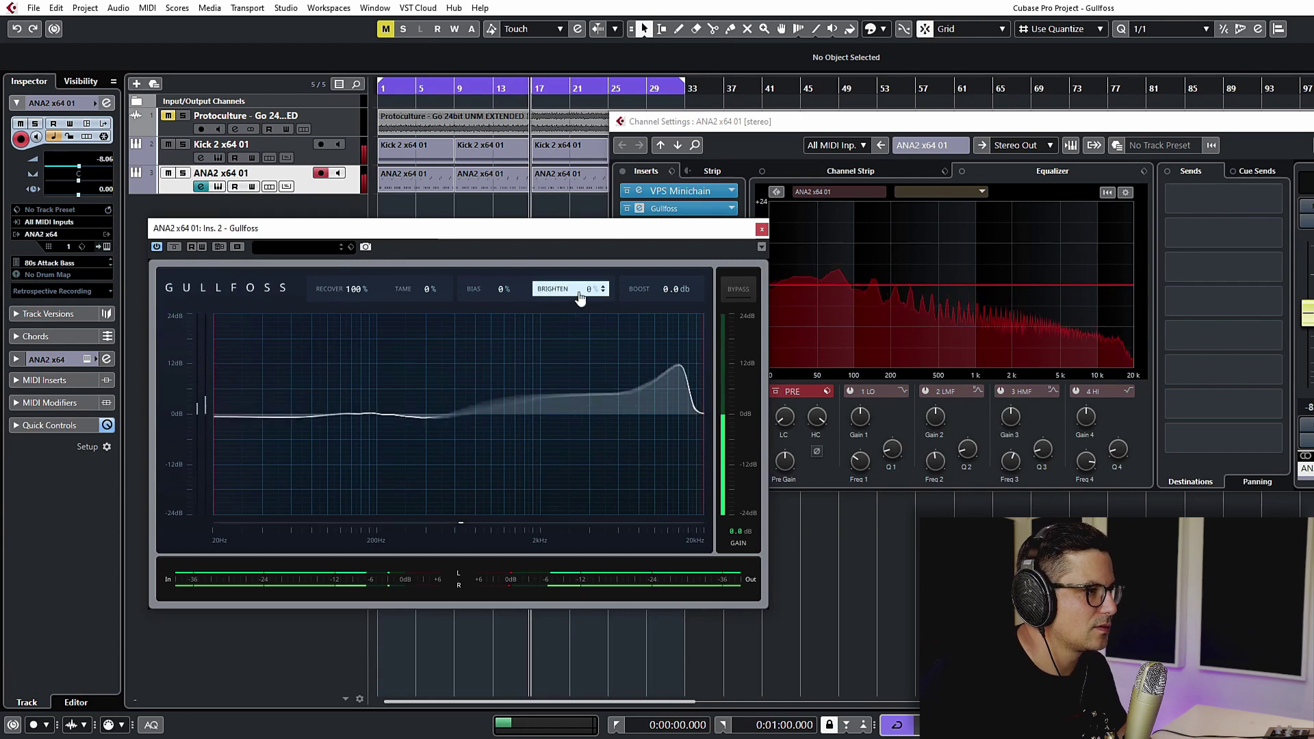
{"action": "scroll", "coordinate": [596, 287], "scroll_direction": "up", "scroll_amount": 3}
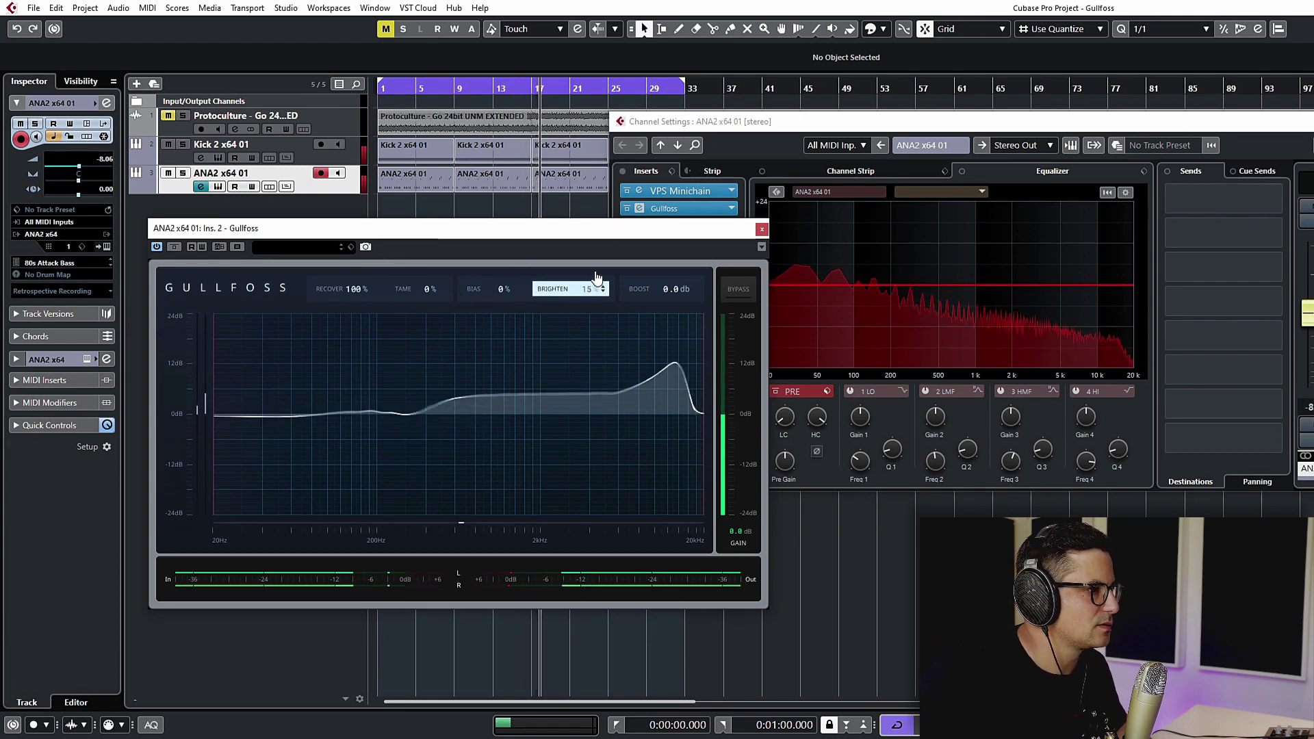
{"action": "left_click_drag", "start_coordinate": [428, 289], "coordinate": [431, 270]}
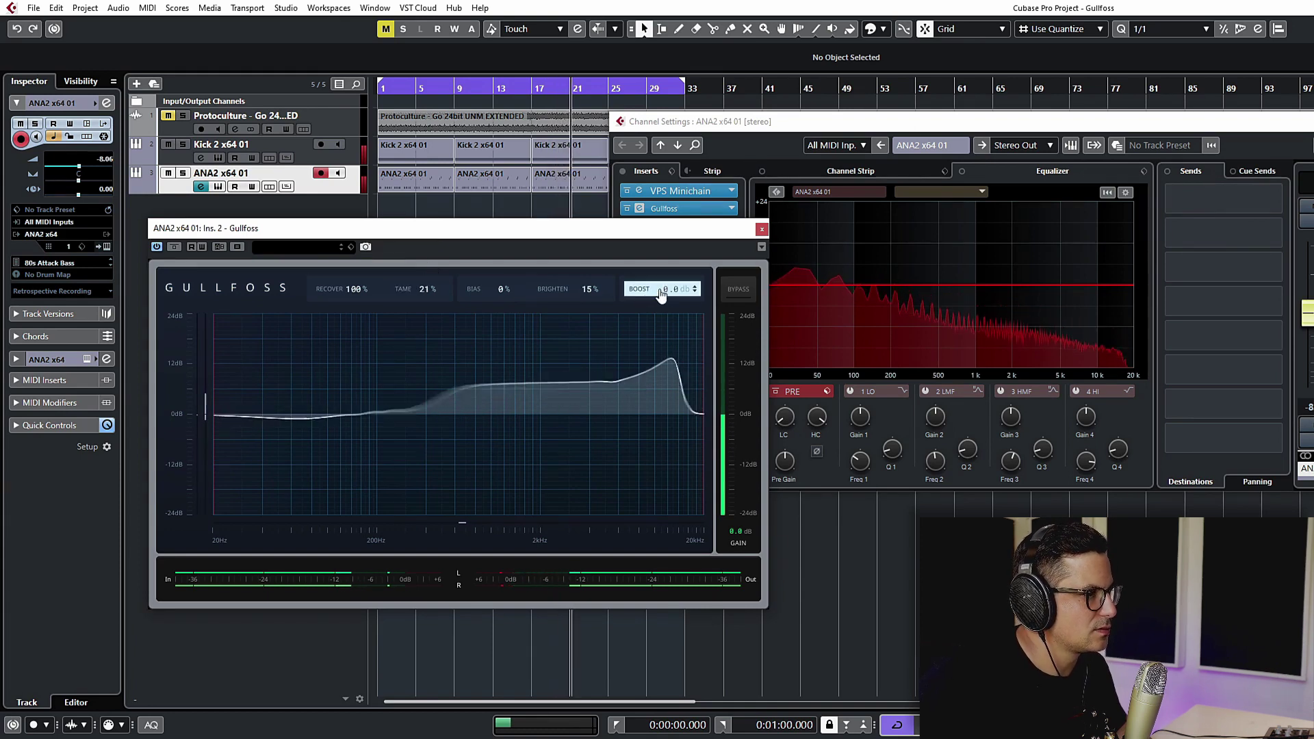
{"action": "left_click_drag", "start_coordinate": [670, 281], "coordinate": [672, 272]}
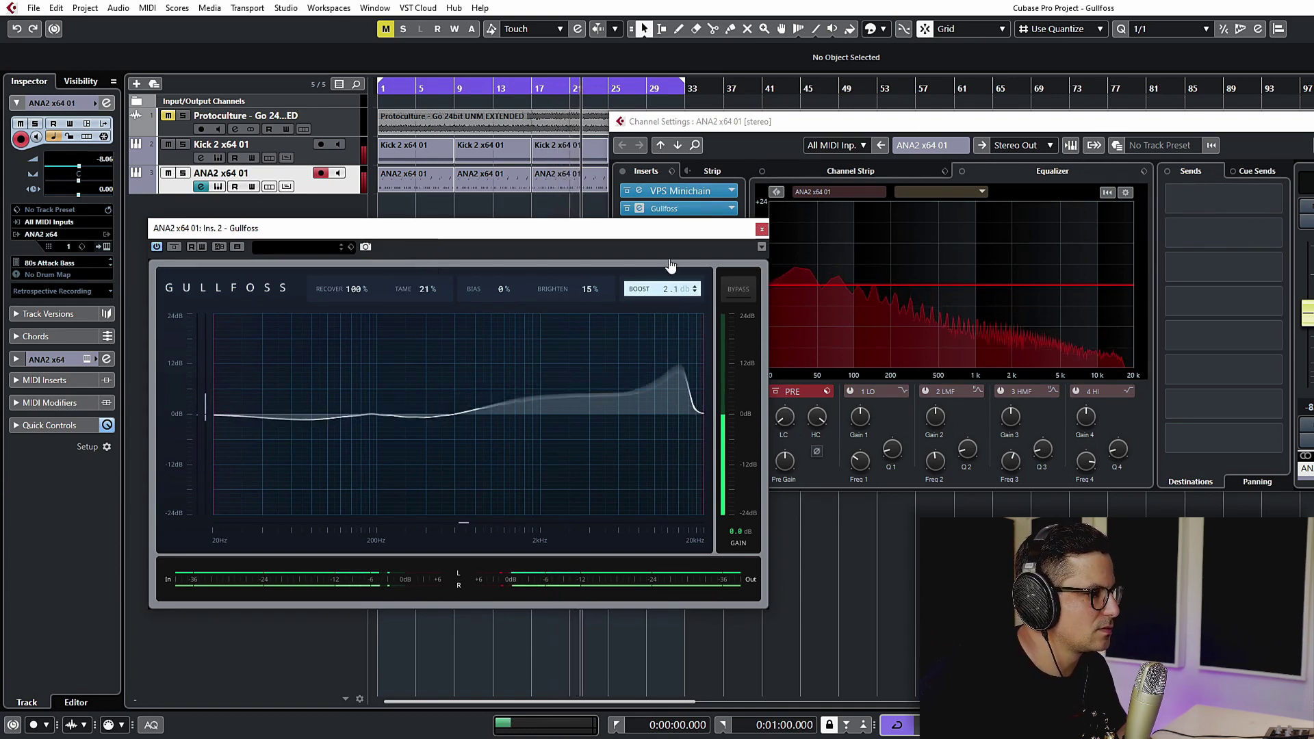
A/B the bass's Gullfoss against bypass, leave it active, and close the ANA2 channel settings.
{"action": "left_click", "coordinate": [174, 248]}
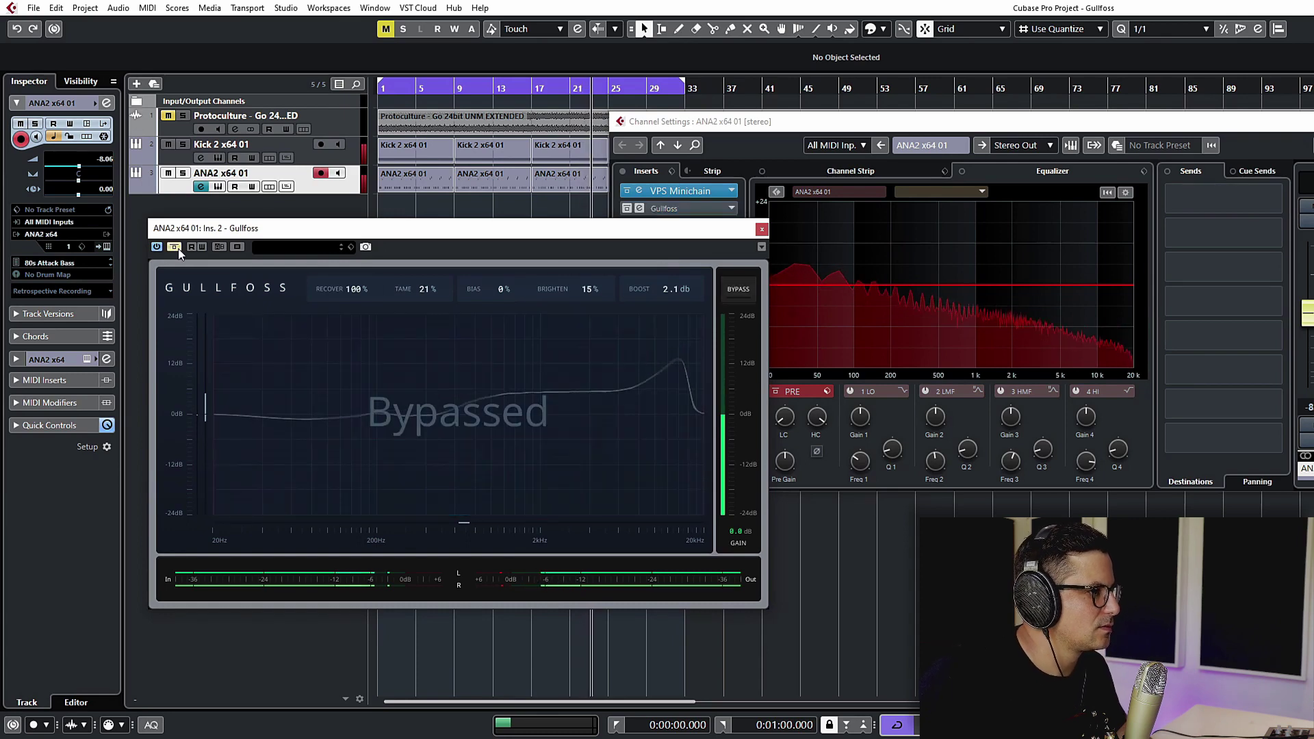
{"action": "left_click", "coordinate": [175, 247]}
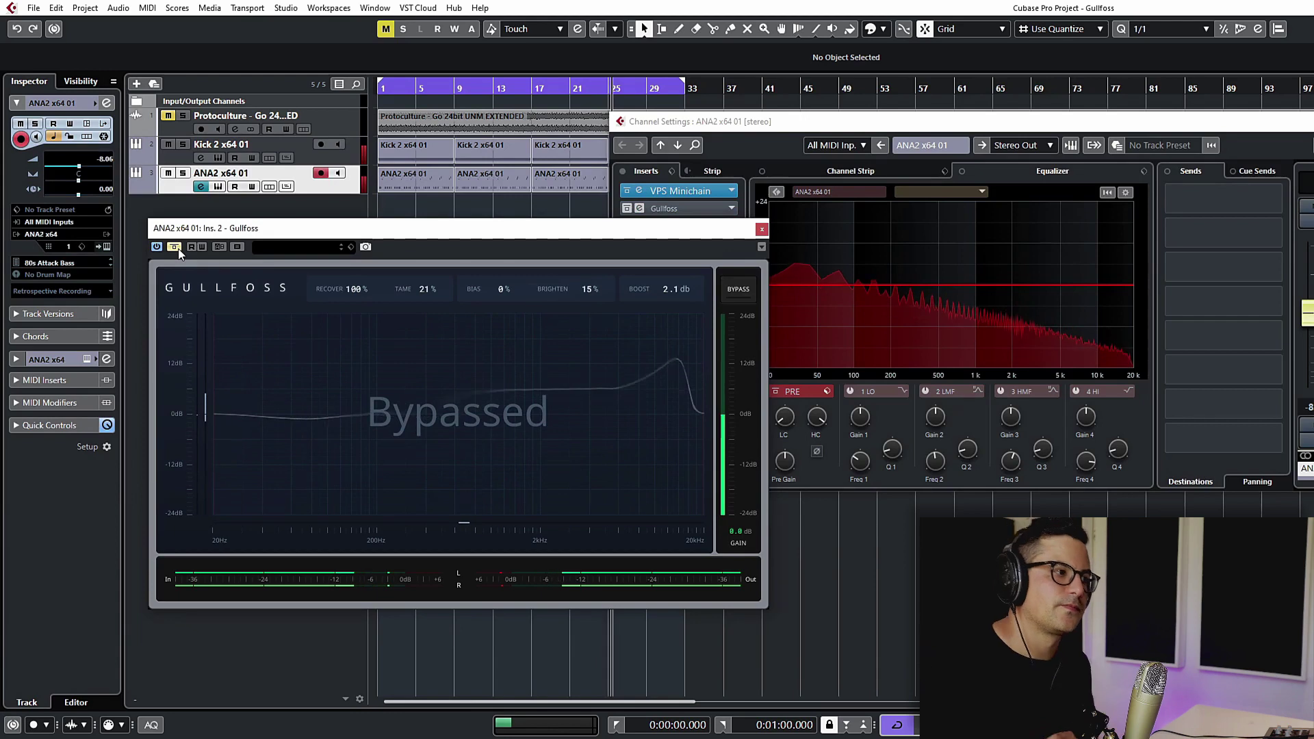
{"action": "left_click", "coordinate": [175, 247]}
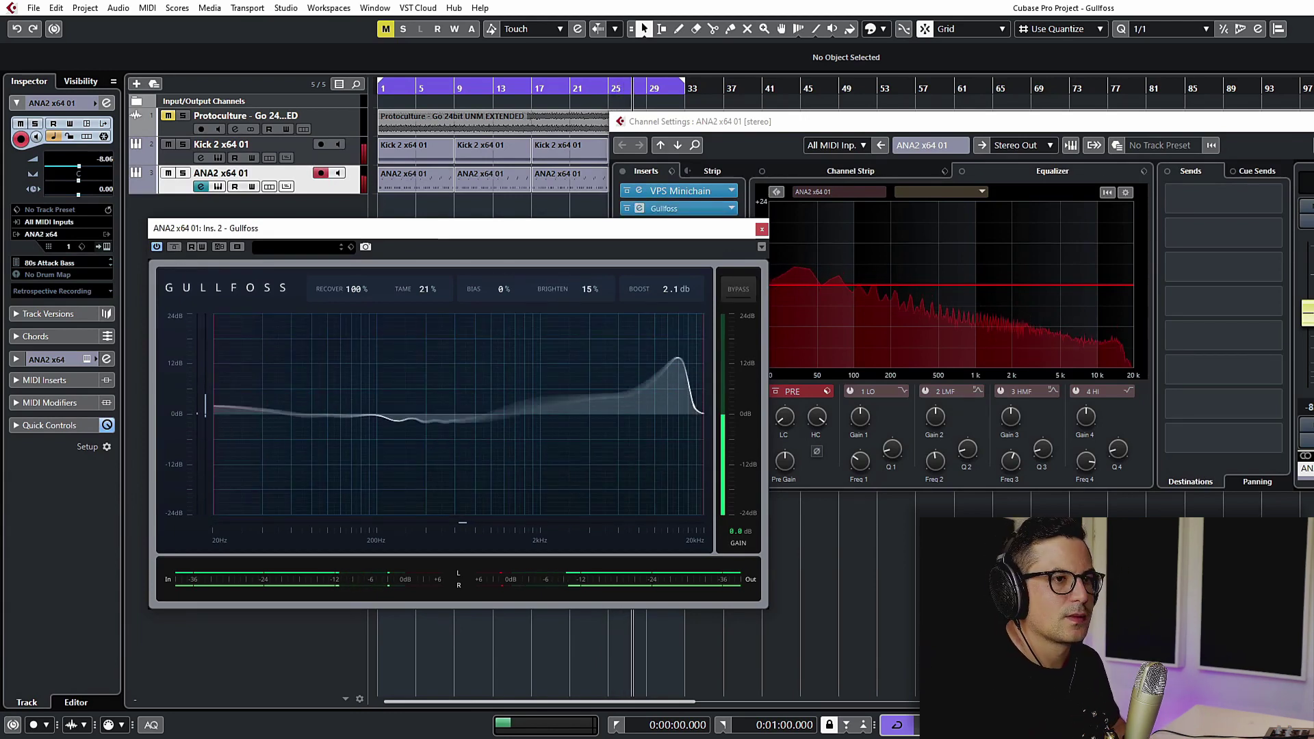
{"action": "left_click", "coordinate": [394, 455]}
Rewind to the song start, show the MixConsole in place of the bass's Gullfoss window, and restart playback.
{"action": "key", "text": "space"}
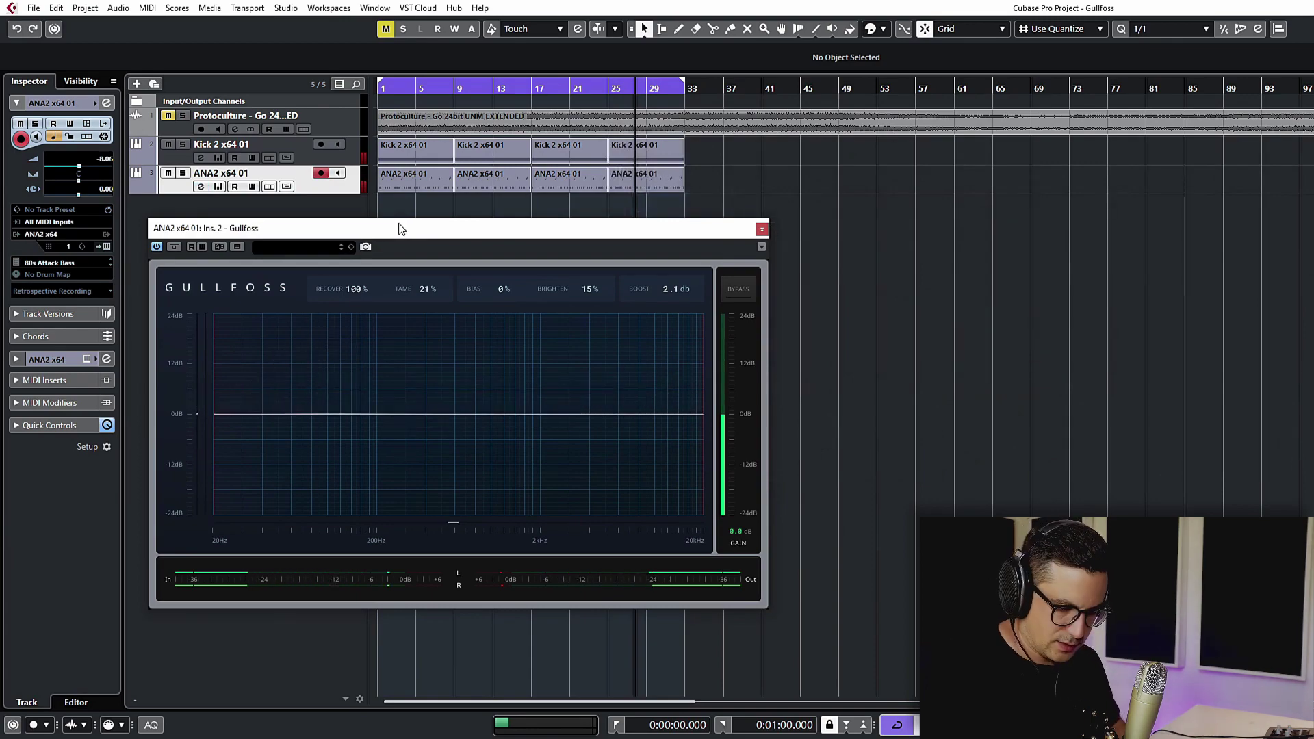
{"action": "key", "text": "Home"}
{"action": "key", "text": "F3"}
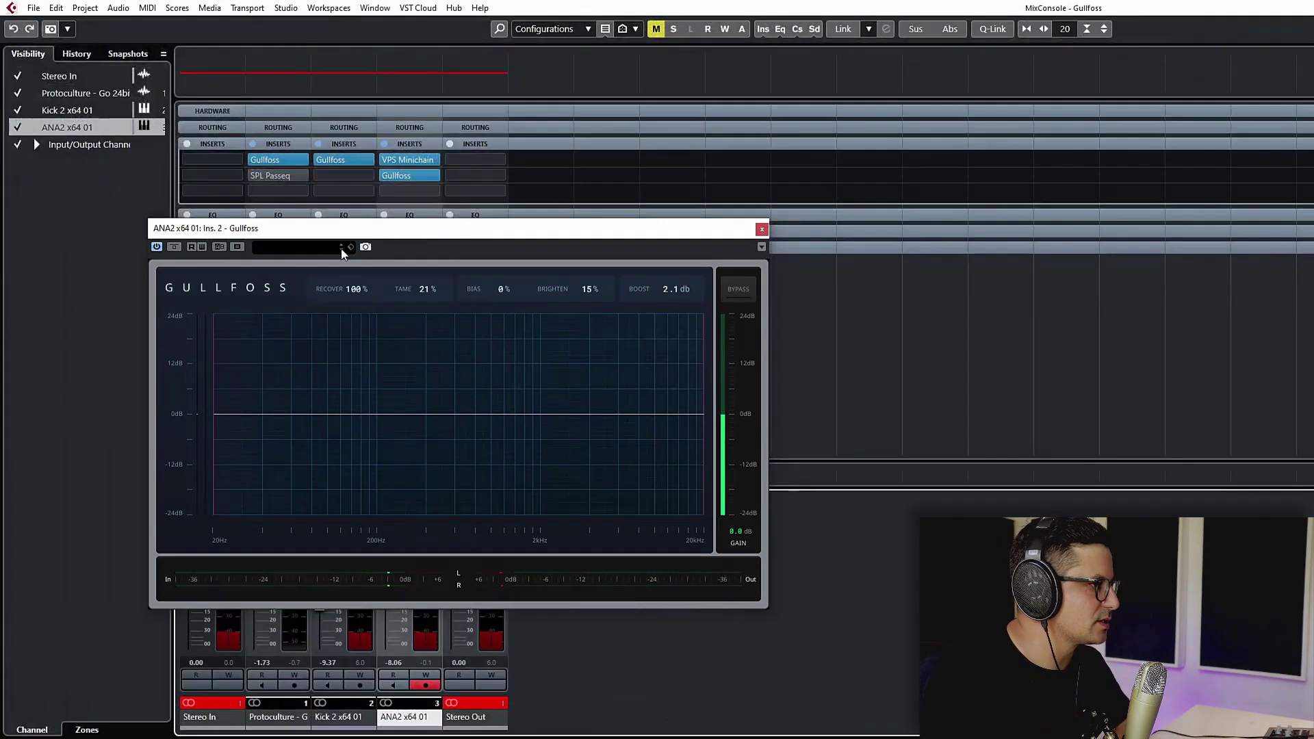
{"action": "left_click", "coordinate": [762, 229]}
{"action": "key", "text": "space"}
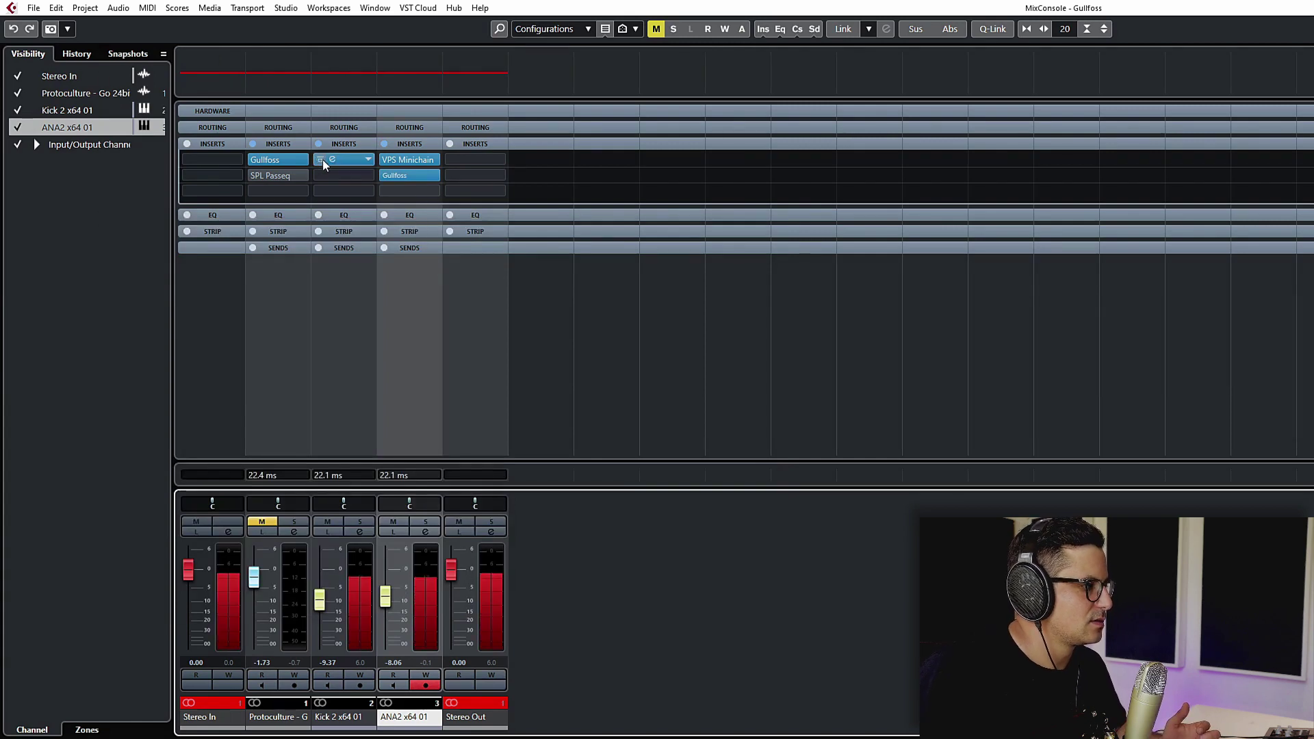
A/B the Gullfoss inserts on Kick 2 and the Protoculture mix, leaving both active.
{"action": "left_click", "coordinate": [320, 159]}
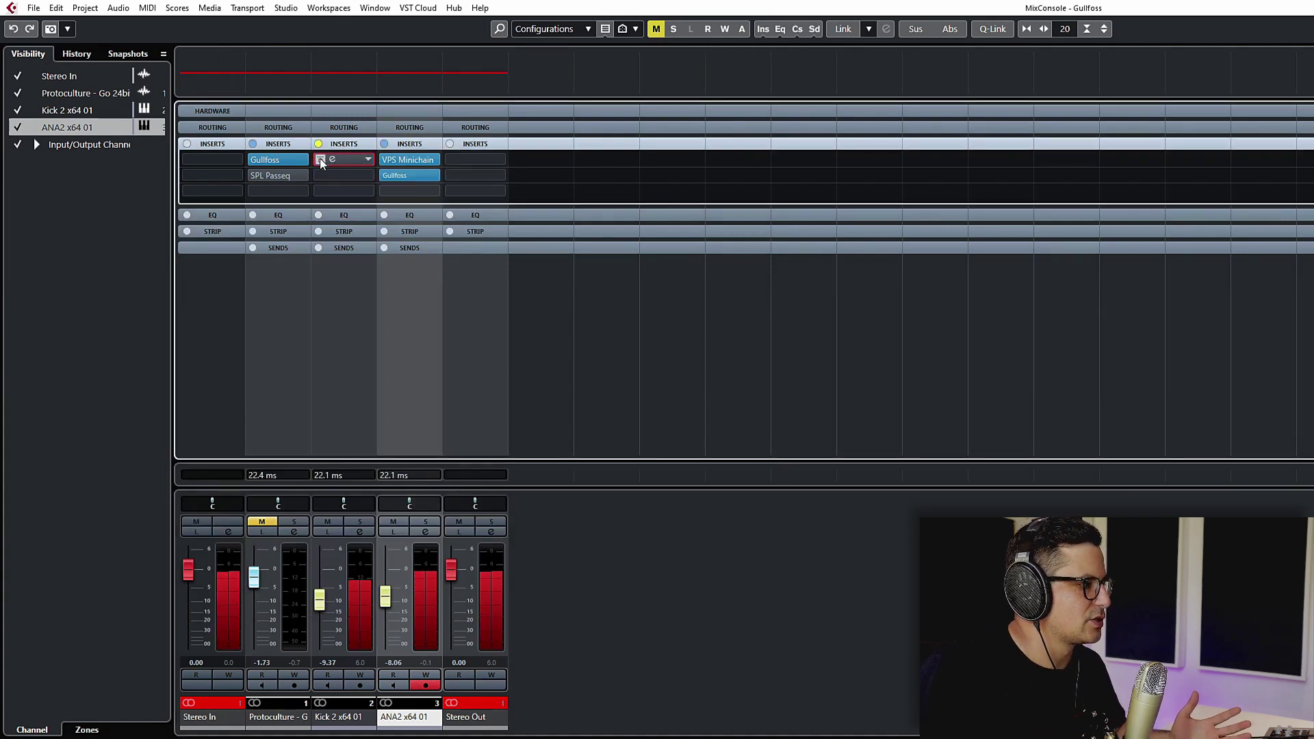
{"action": "left_click", "coordinate": [319, 159]}
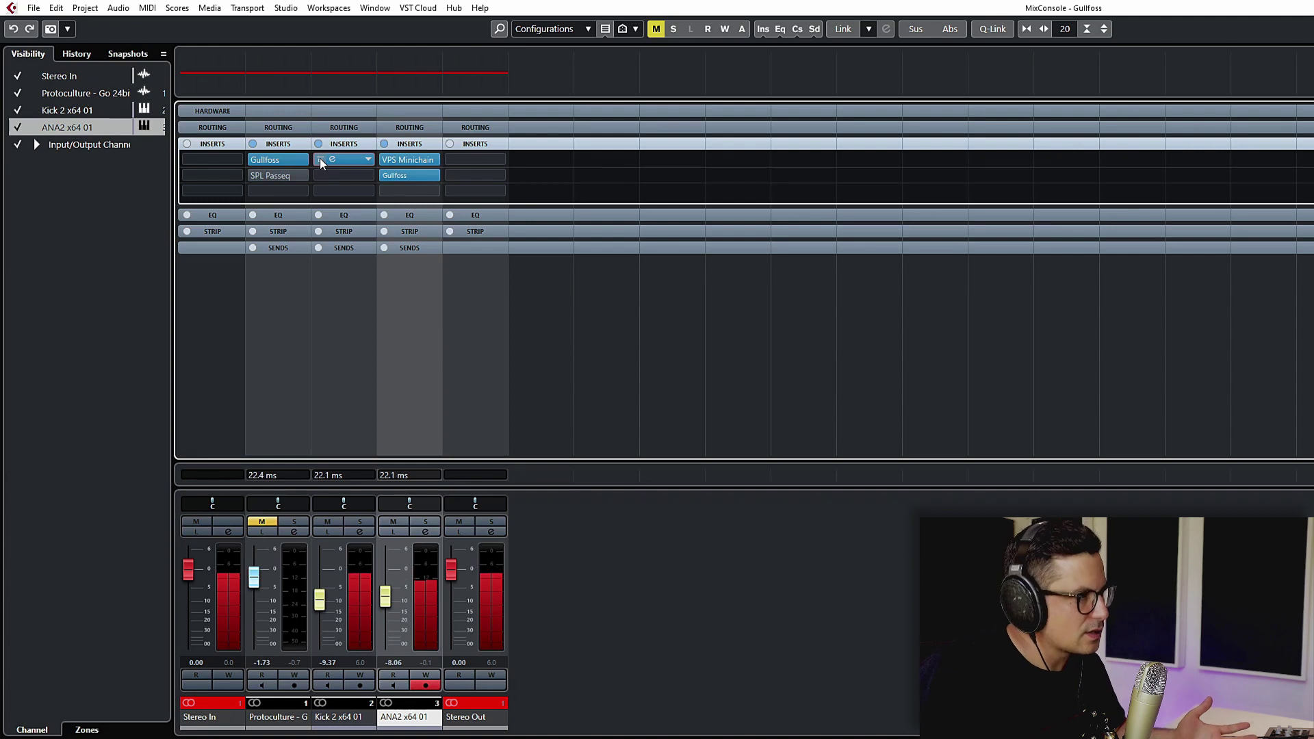
{"action": "left_click", "coordinate": [254, 159]}
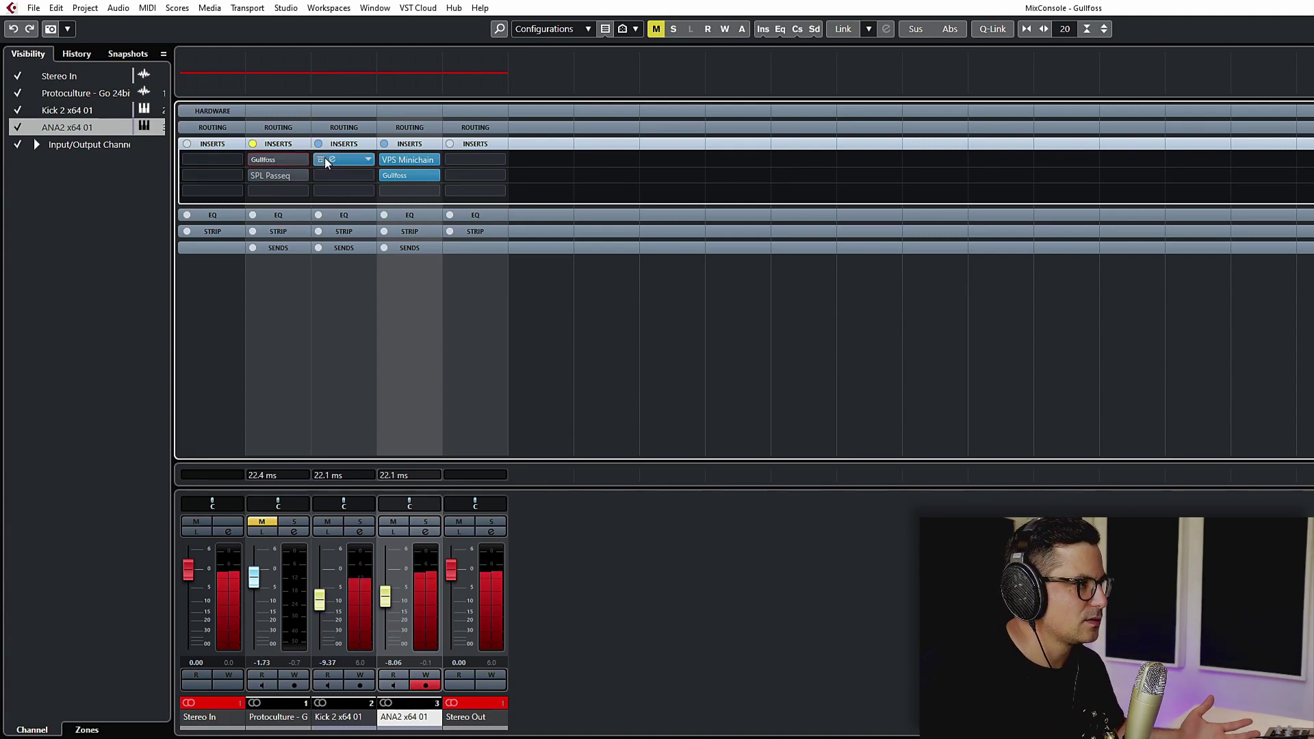
{"action": "left_click", "coordinate": [321, 160]}
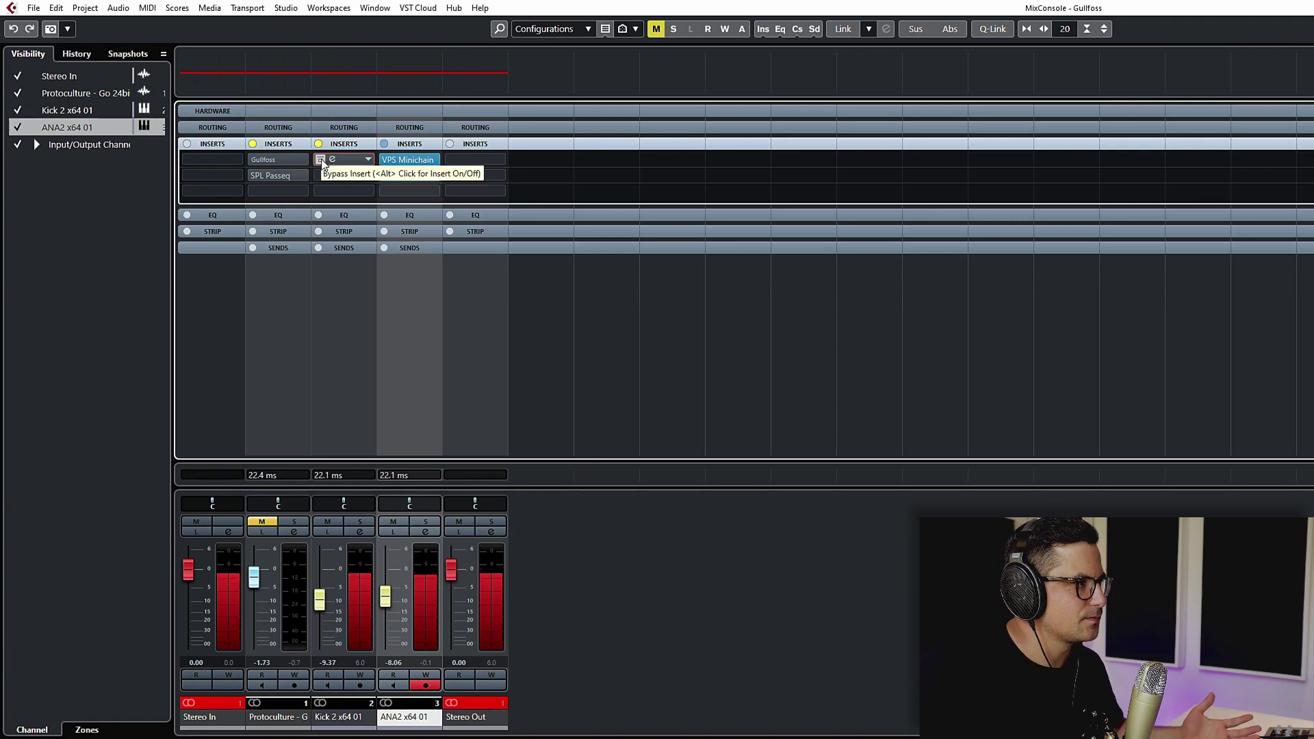
{"action": "left_click", "coordinate": [321, 160]}
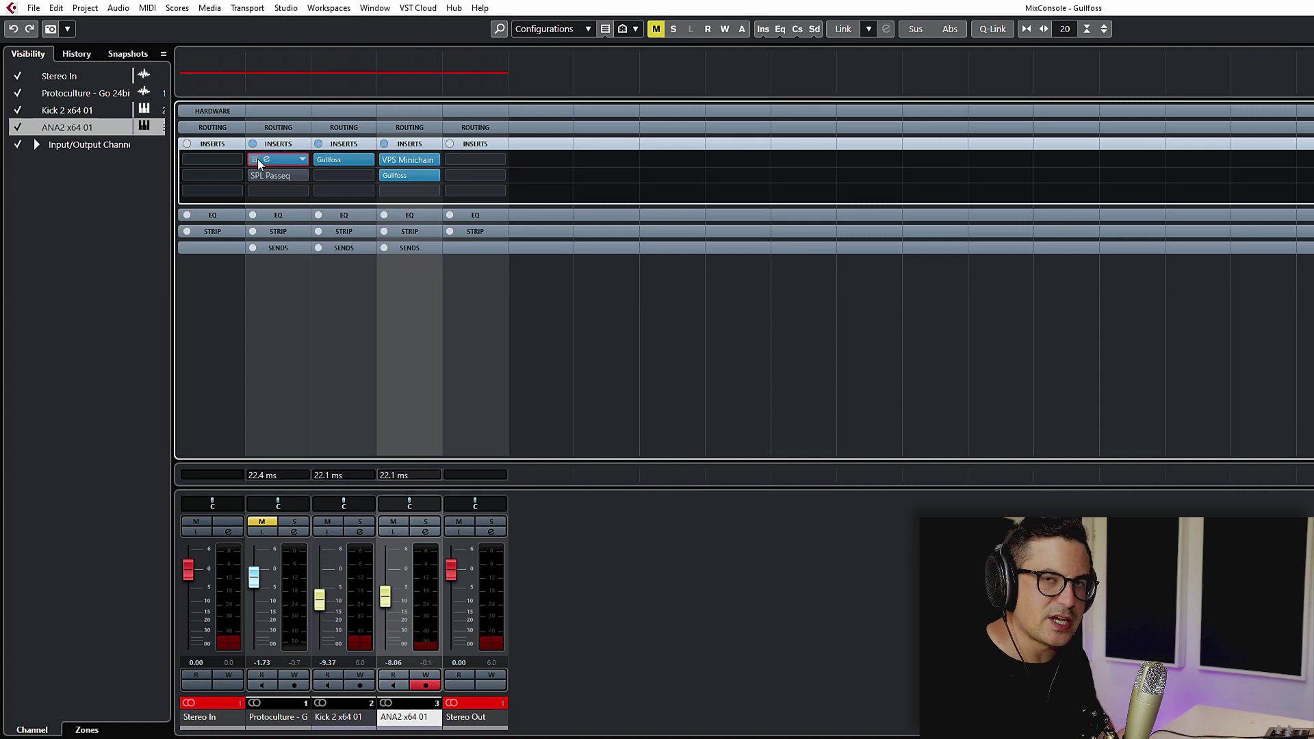
{"action": "left_click_drag", "start_coordinate": [258, 163], "coordinate": [266, 163]}
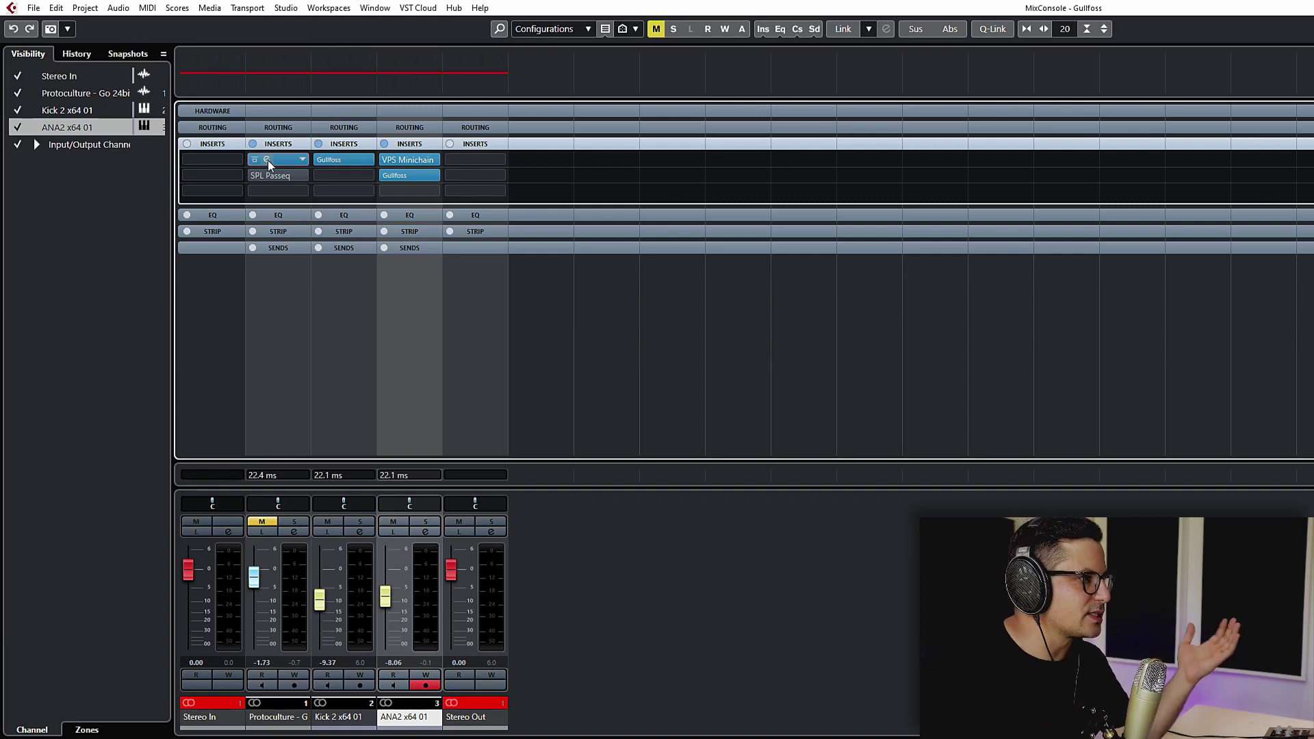
Open the Protoculture mix's Gullfoss editor from its MixConsole insert slot, showing all settings at zero.
{"action": "double_click", "coordinate": [268, 160]}
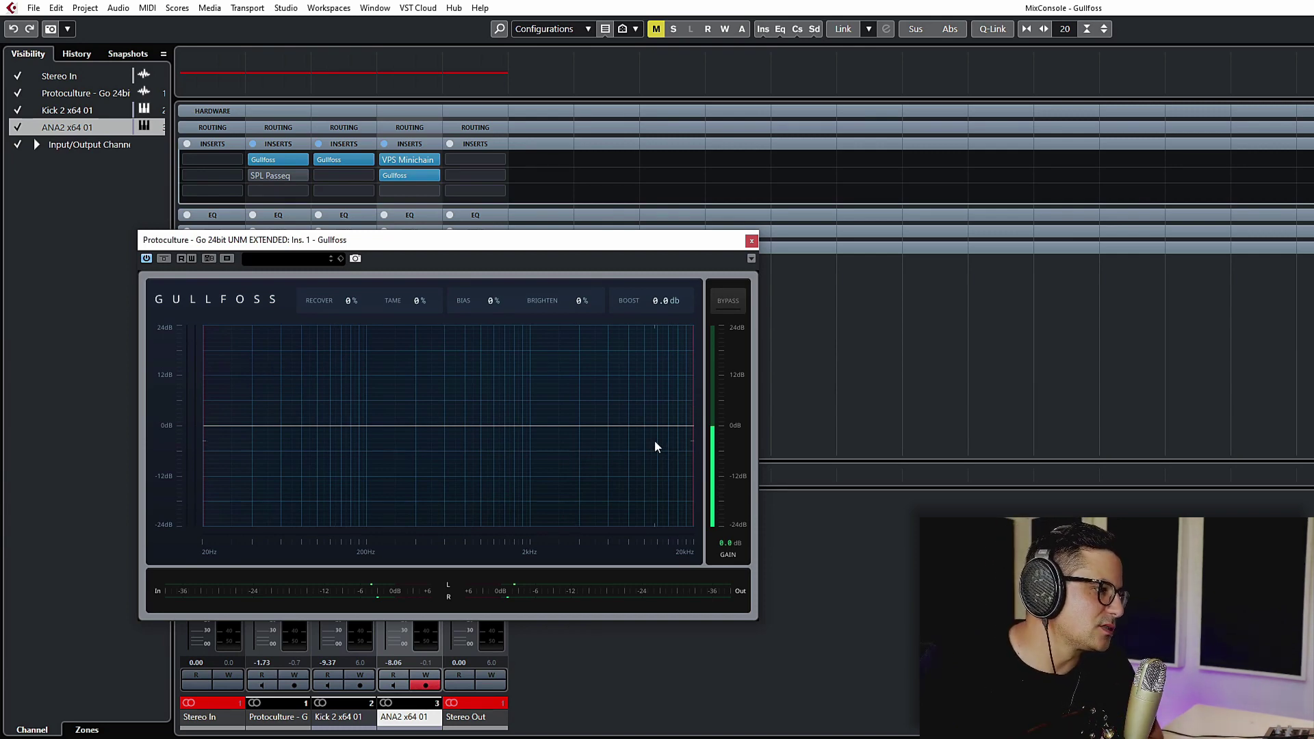
{"action": "left_click", "coordinate": [618, 331]}
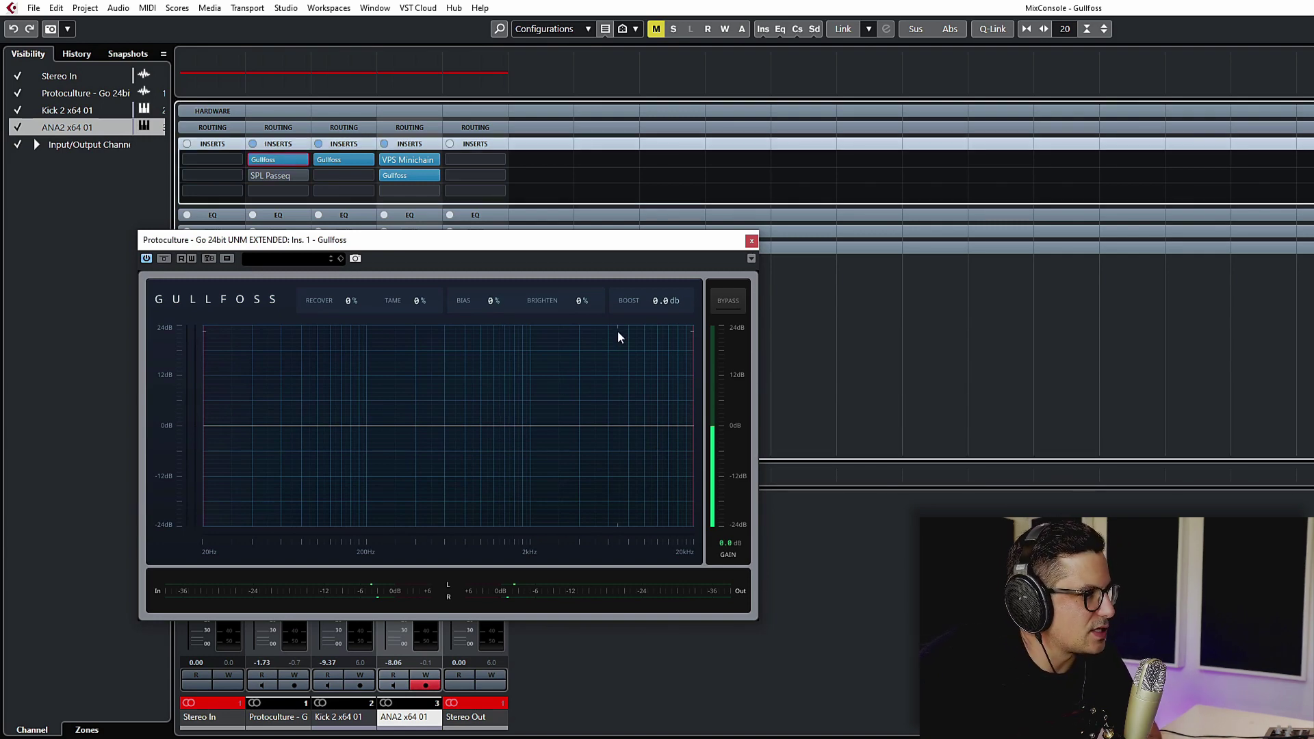